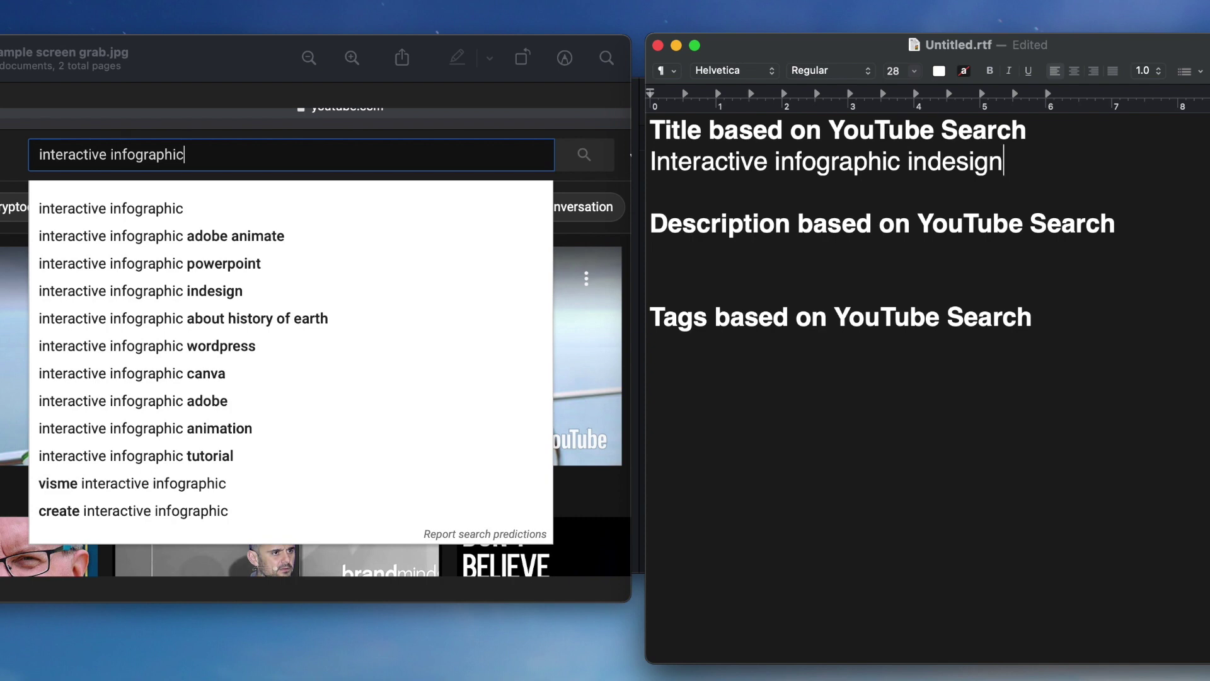
Write "Interactive infographic Indesign and Illustrator" beneath the Description heading, consulting the screenshot of "interactive indesign" search suggestions.
left_click_drag(1008, 162, 638, 159)
key("super+Tab")
key("Down")
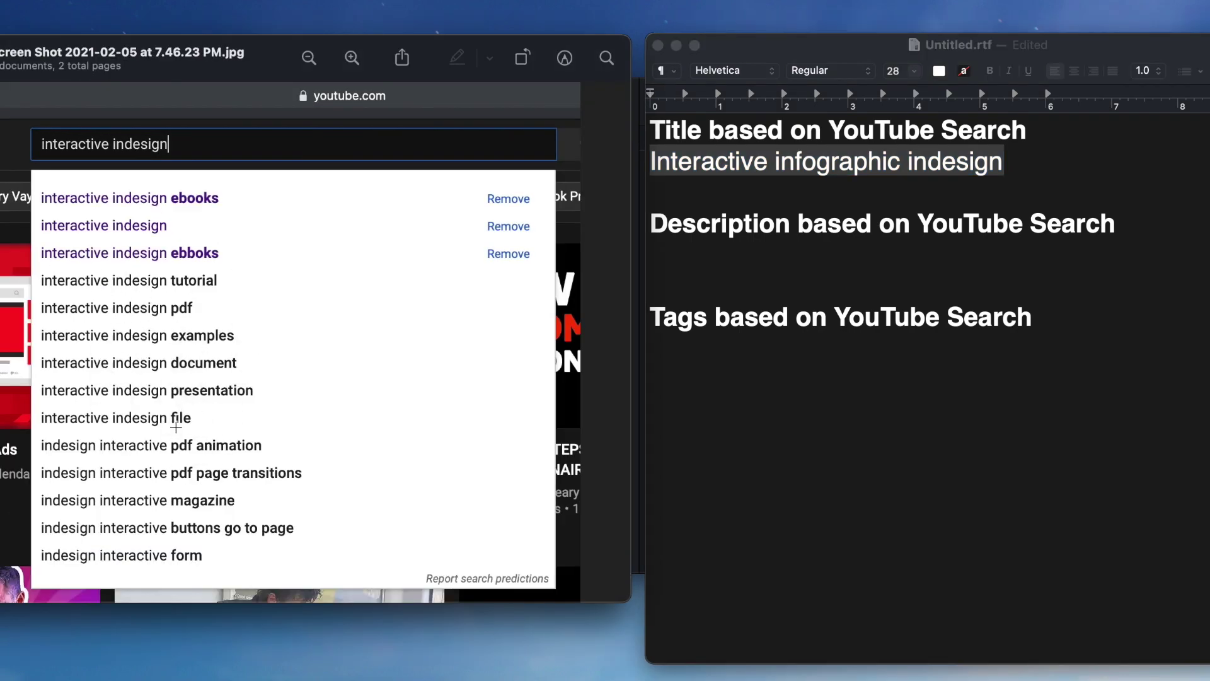
key("super+Tab")
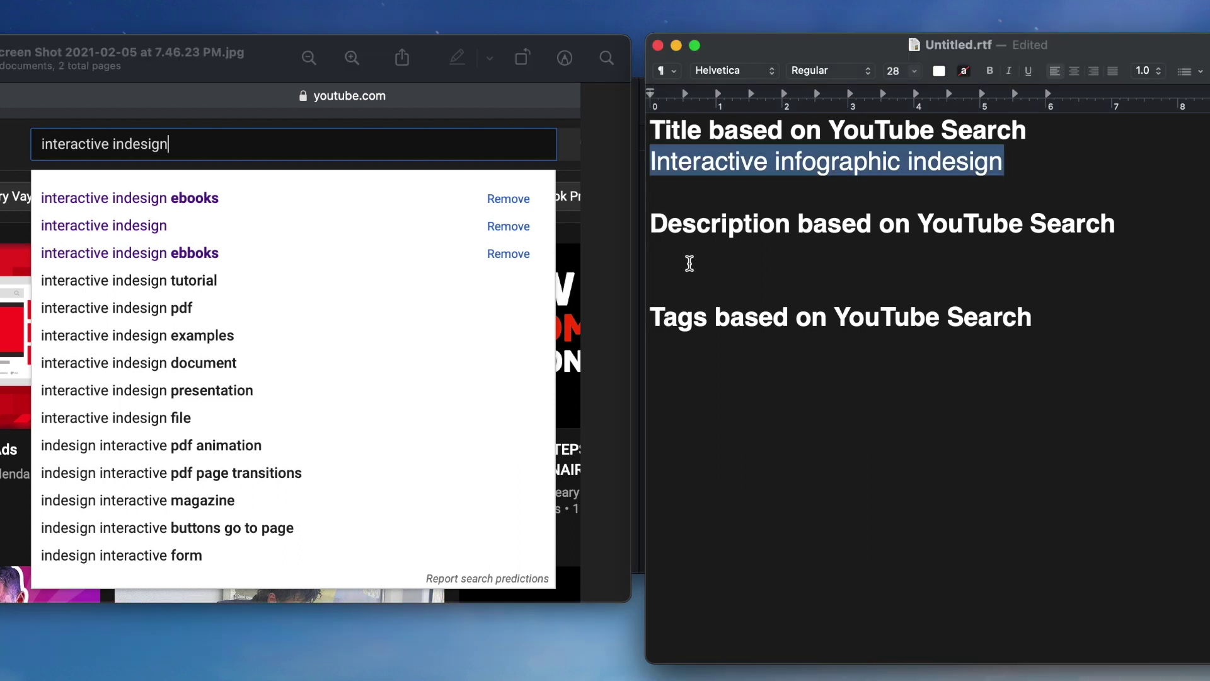
left_click(680, 256)
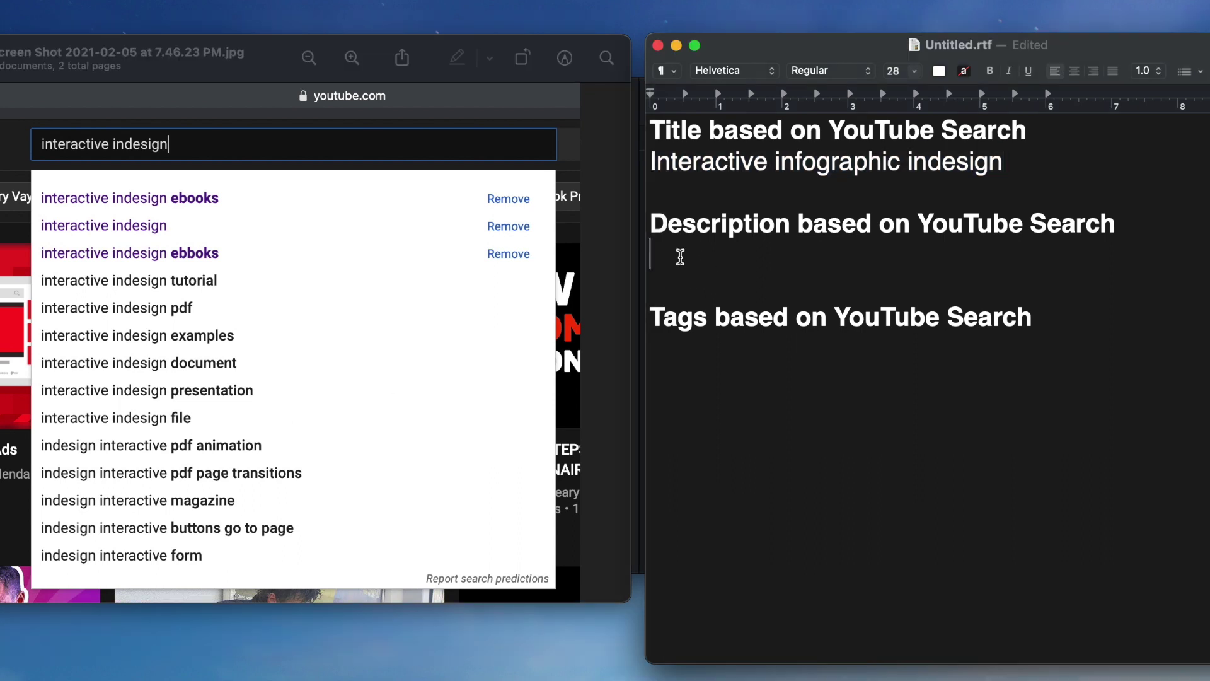
type("Interactiv")
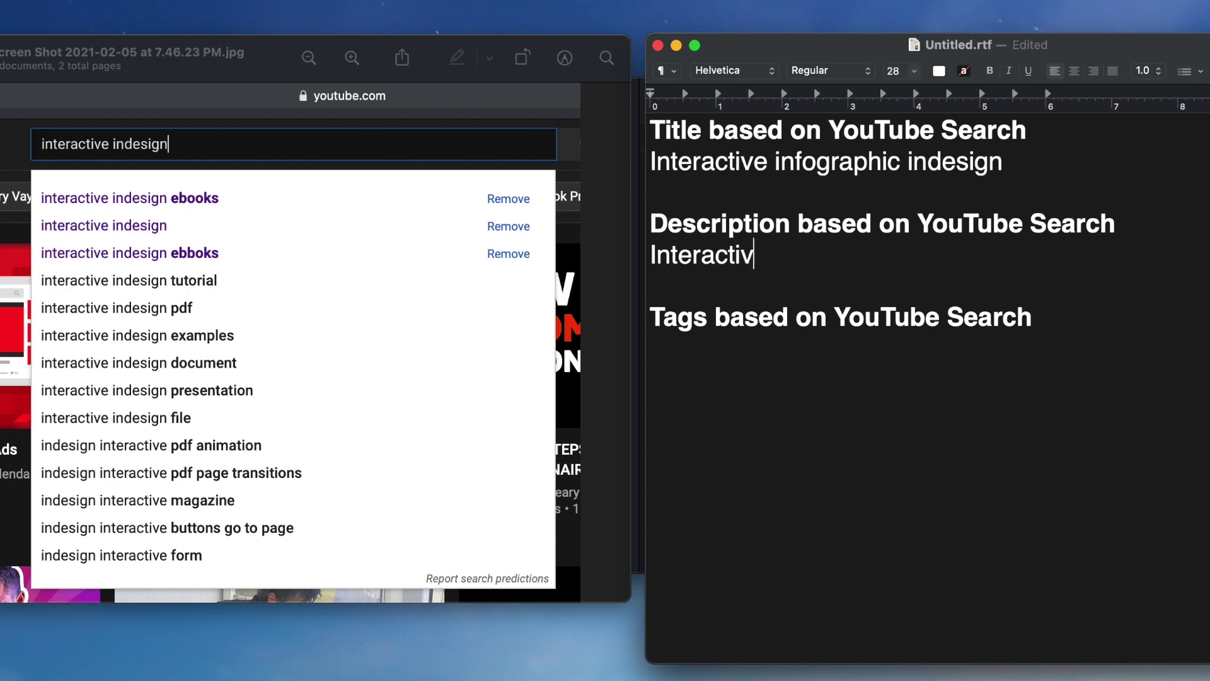
type("e infog")
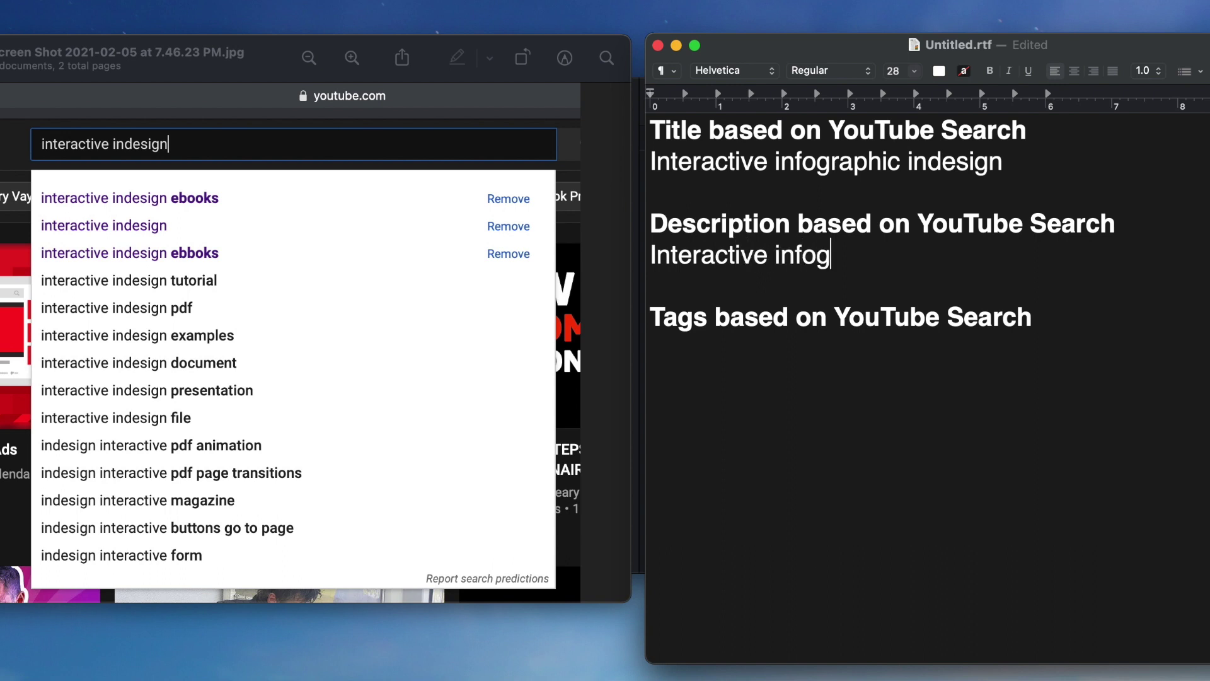
type("raphic")
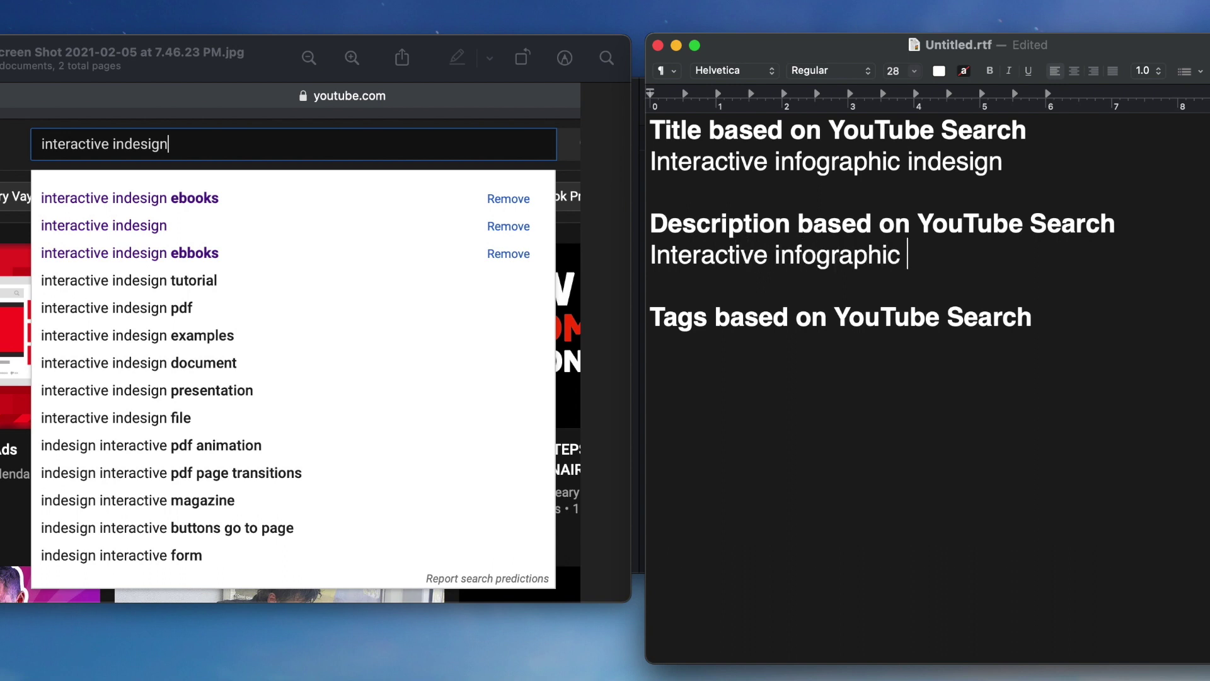
type(" Indesign")
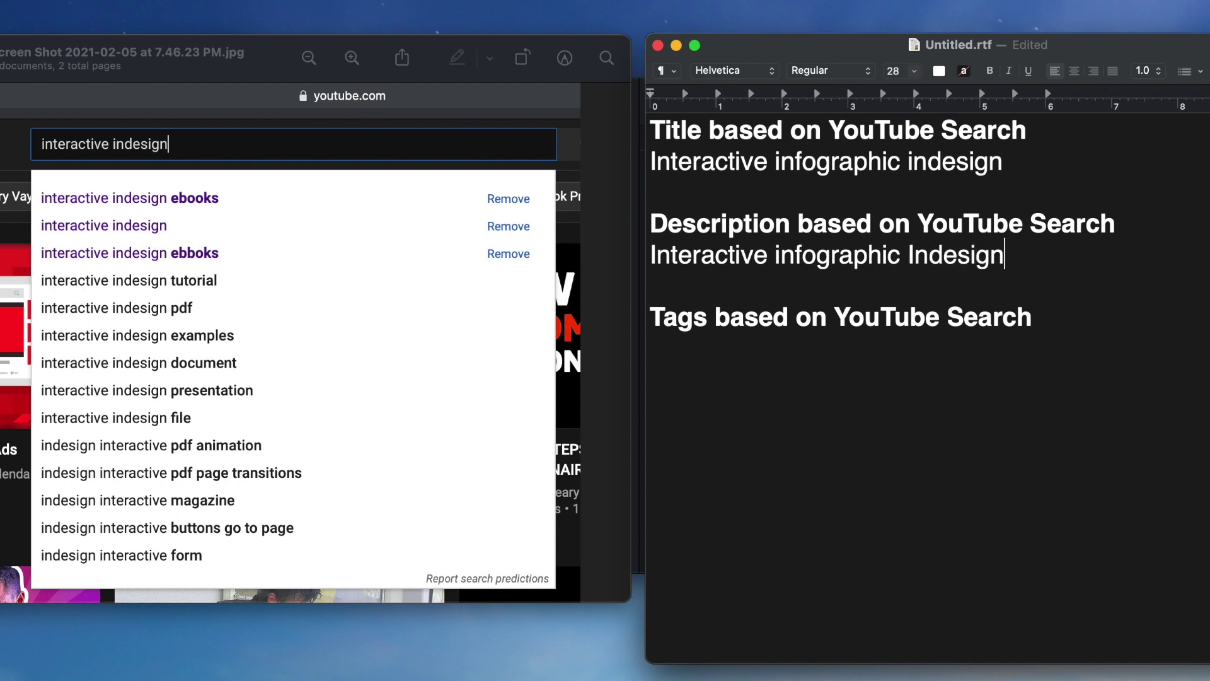
type(" and Ill")
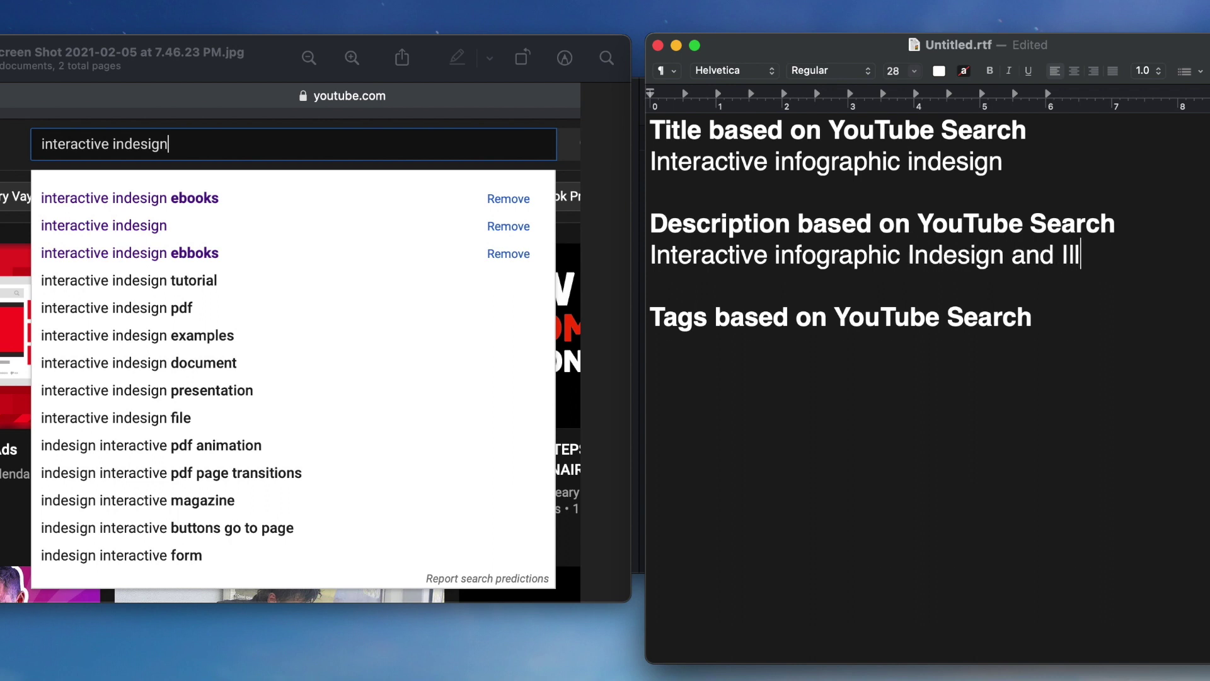
type("ustrator")
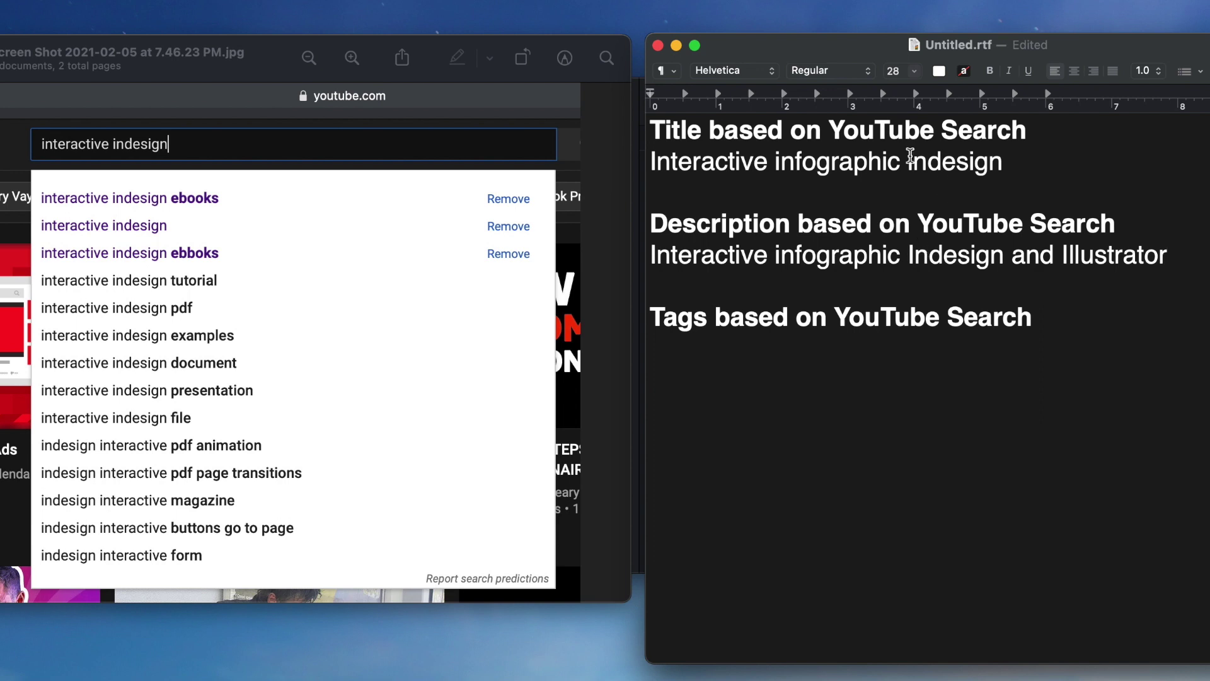
Capitalize the first letter of "Indesign" in the title line.
left_click_drag(907, 163, 912, 164)
type("I")
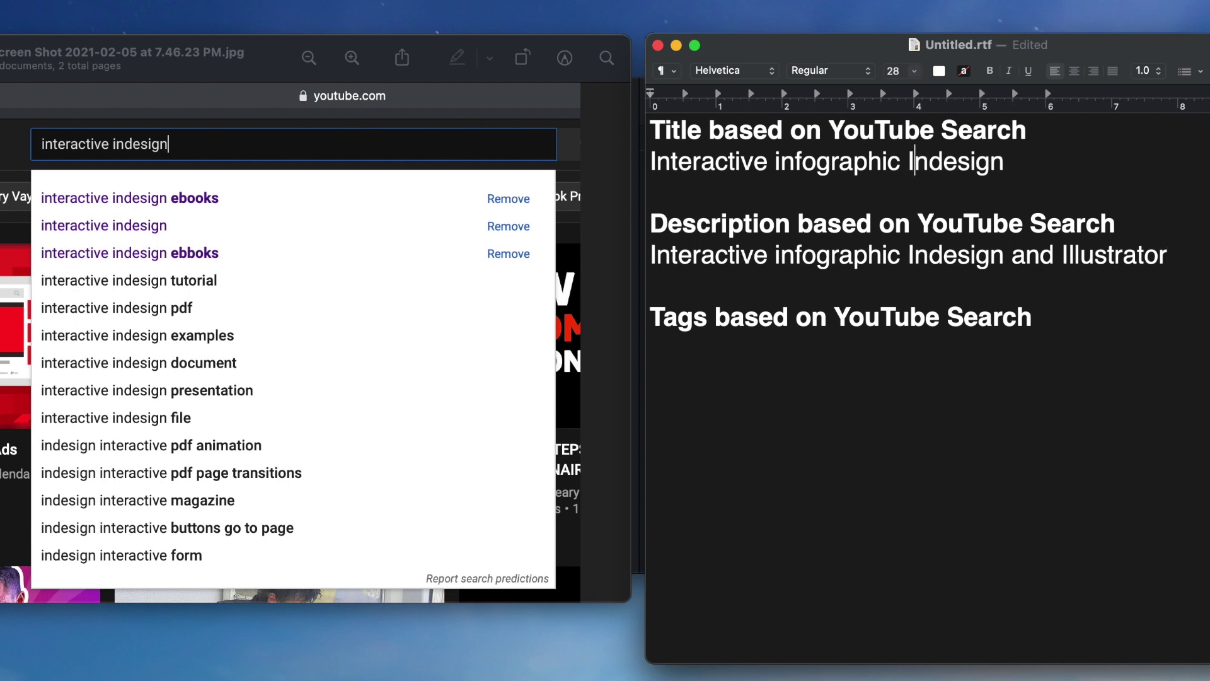
left_click(1172, 257)
Bring up the "interactive infographic" suggestions screenshot and insert "Adobe" before both "Indesign" and "Illustrator" in the description.
key("super+Tab")
key("Down")
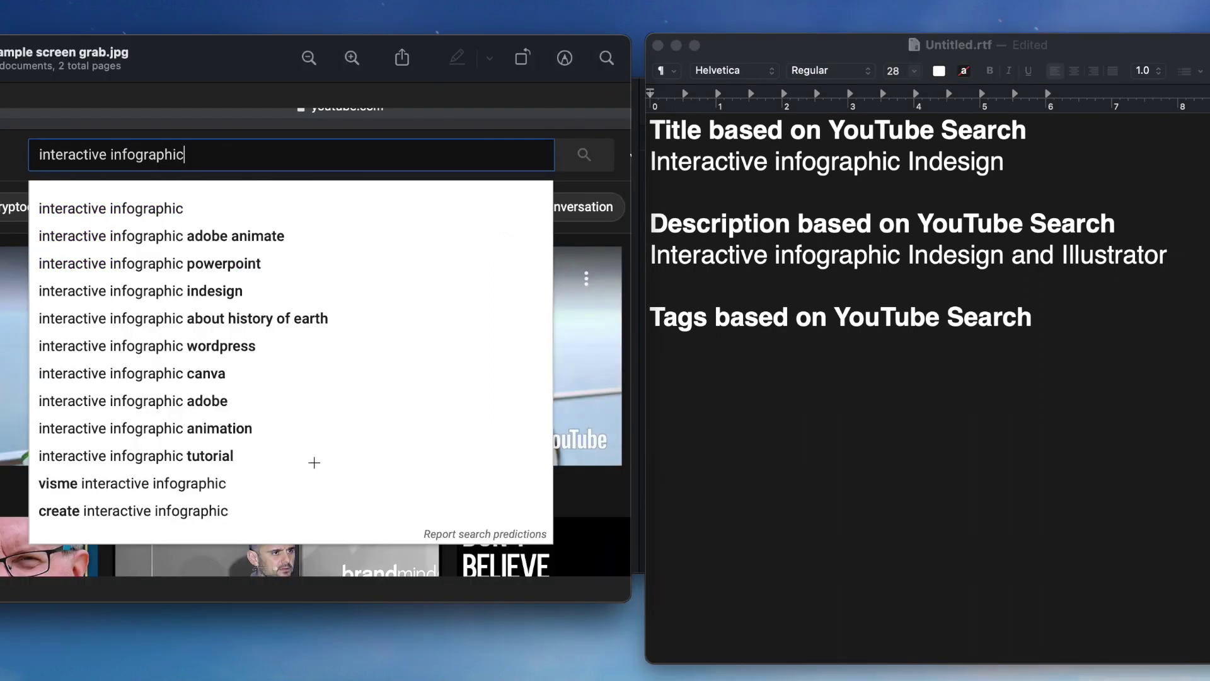
left_click(1156, 271)
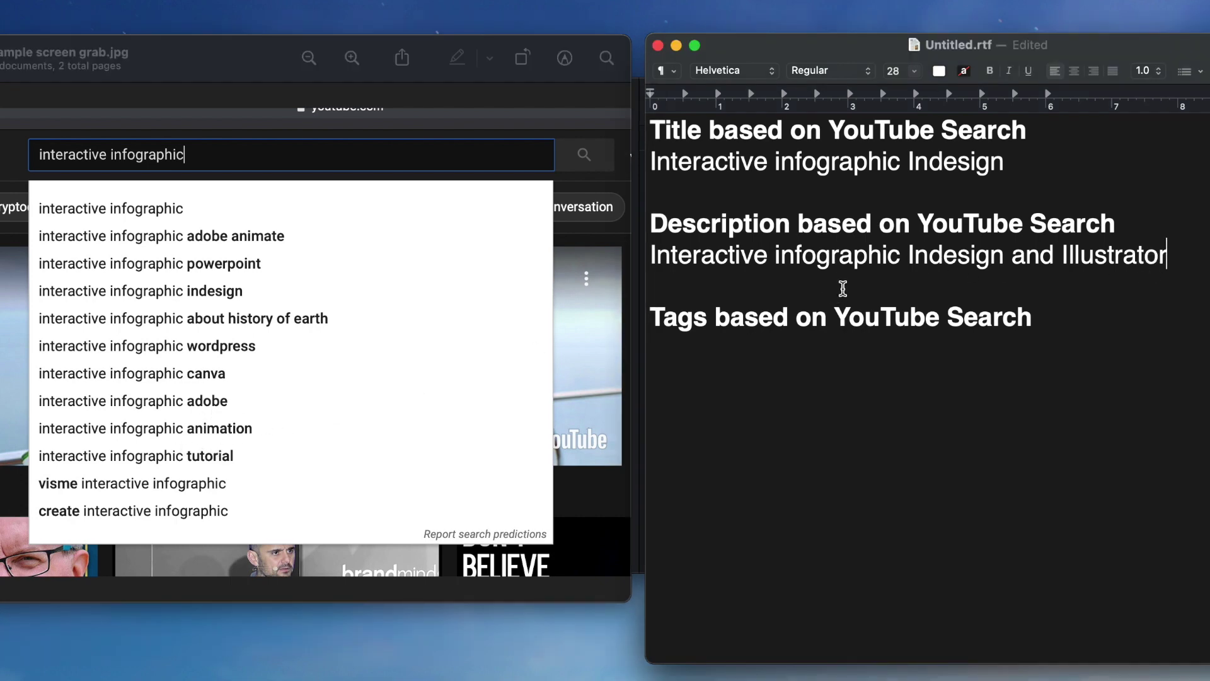
left_click(909, 255)
type("Adob")
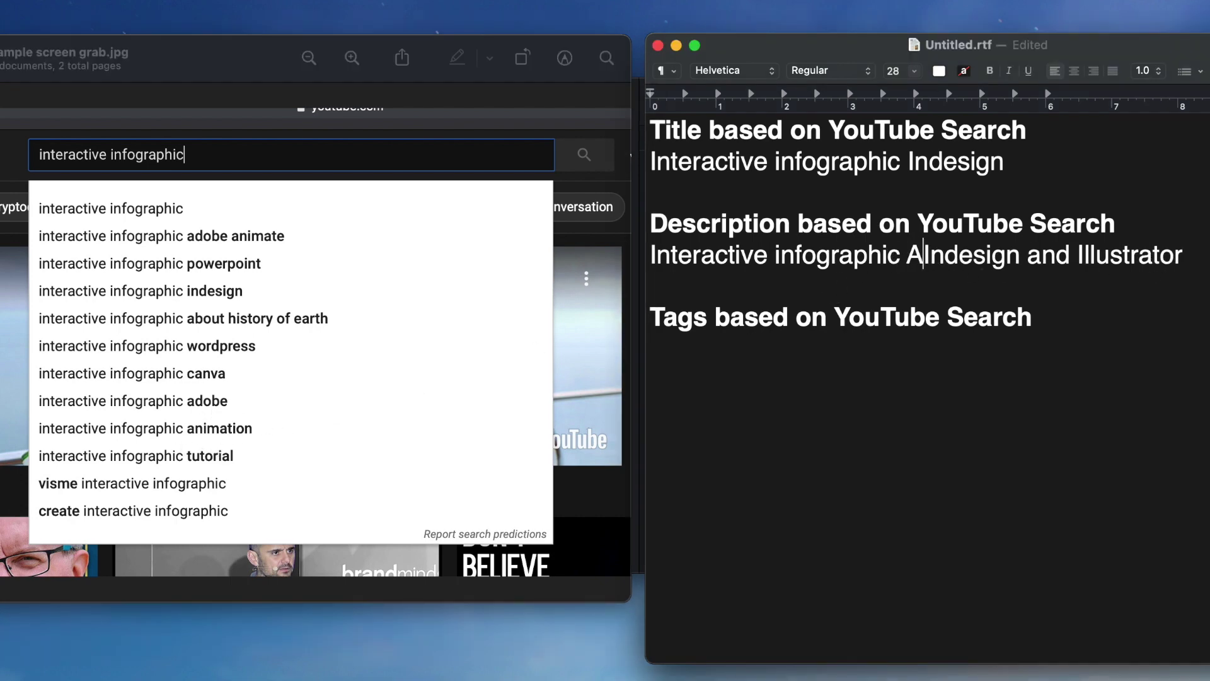
type("e")
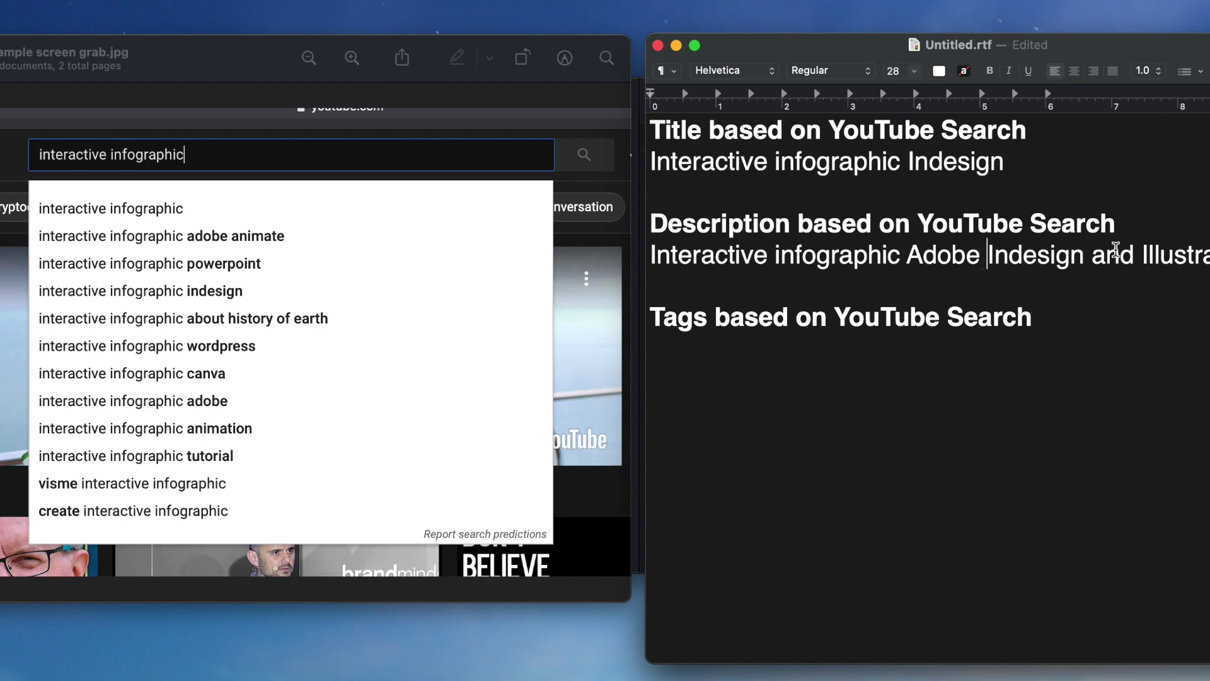
left_click(1143, 254)
type("Adobe")
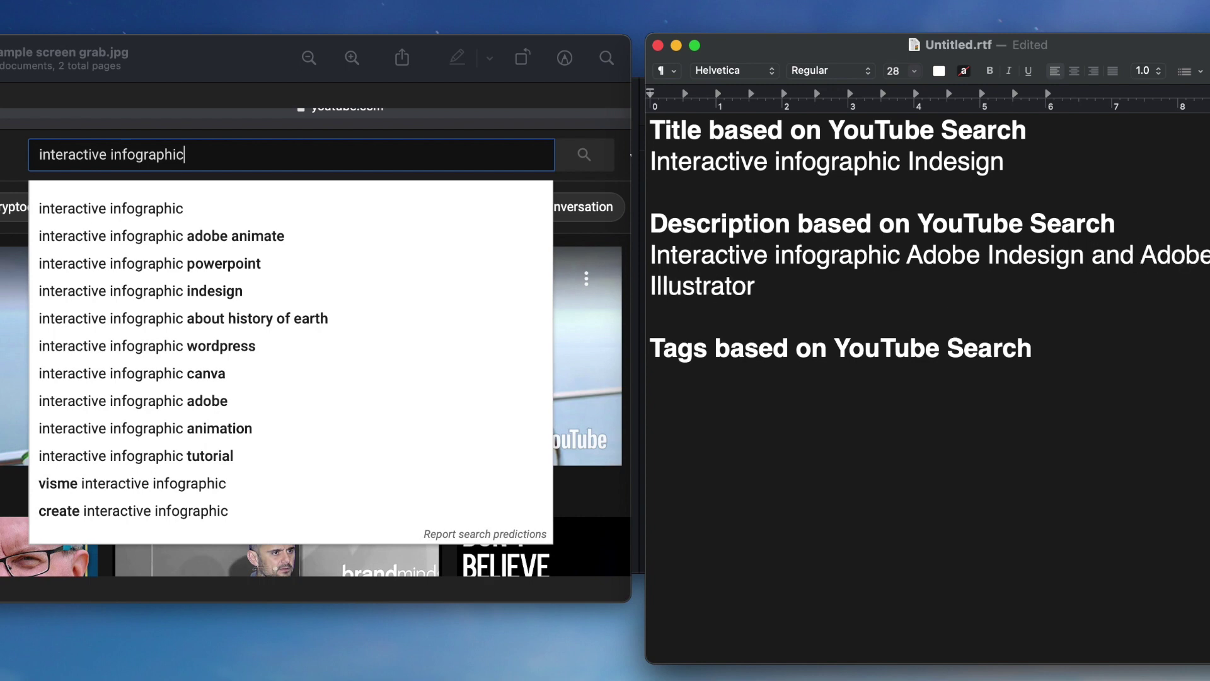
End the description's first sentence with a period and add "An interactive tutorial example...".
left_click(760, 285)
type(".")
type("An intera")
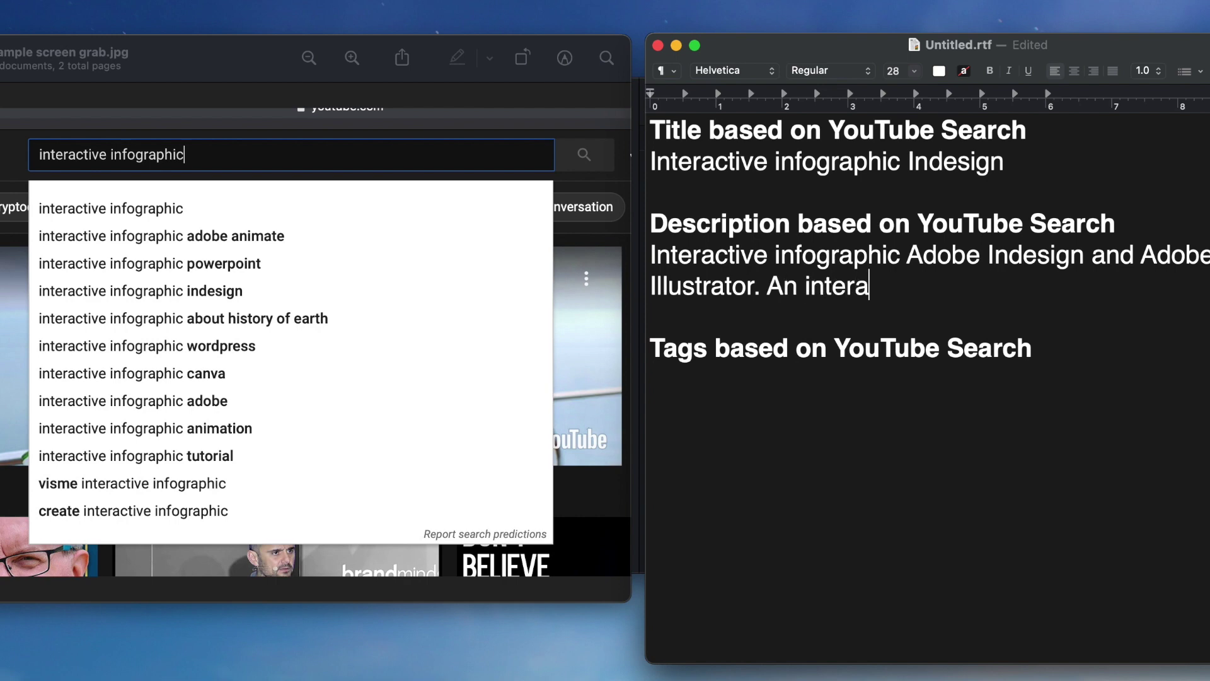
type("ctive tuto")
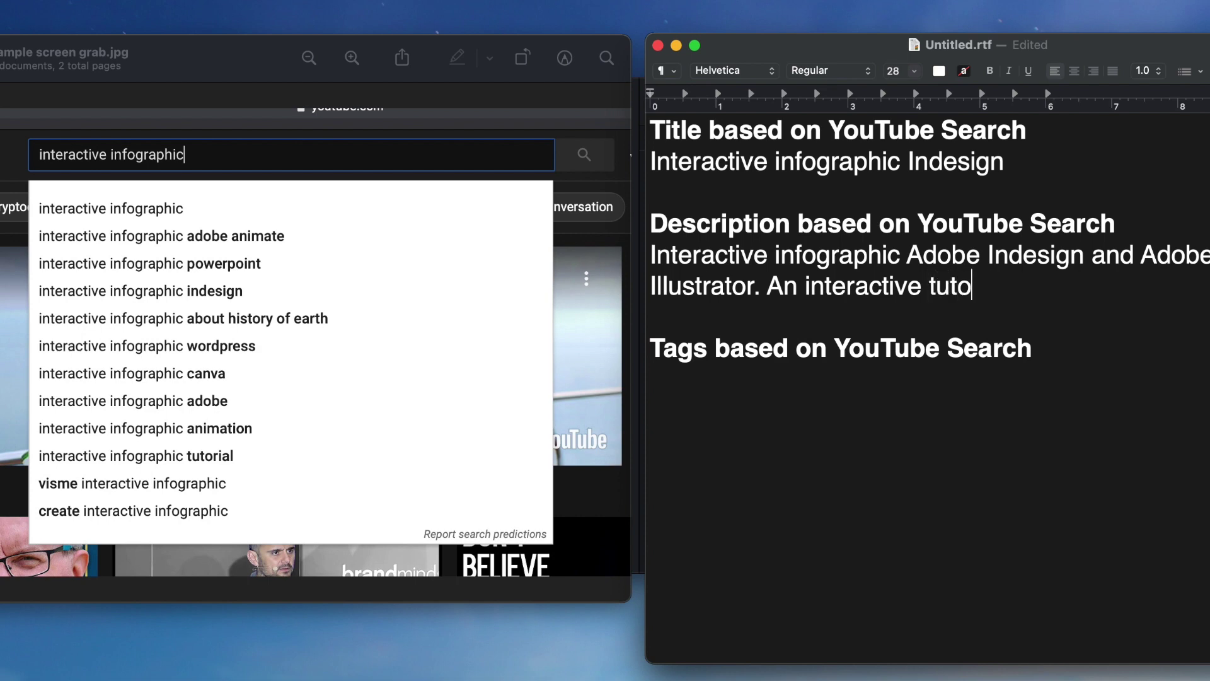
type("rial example...")
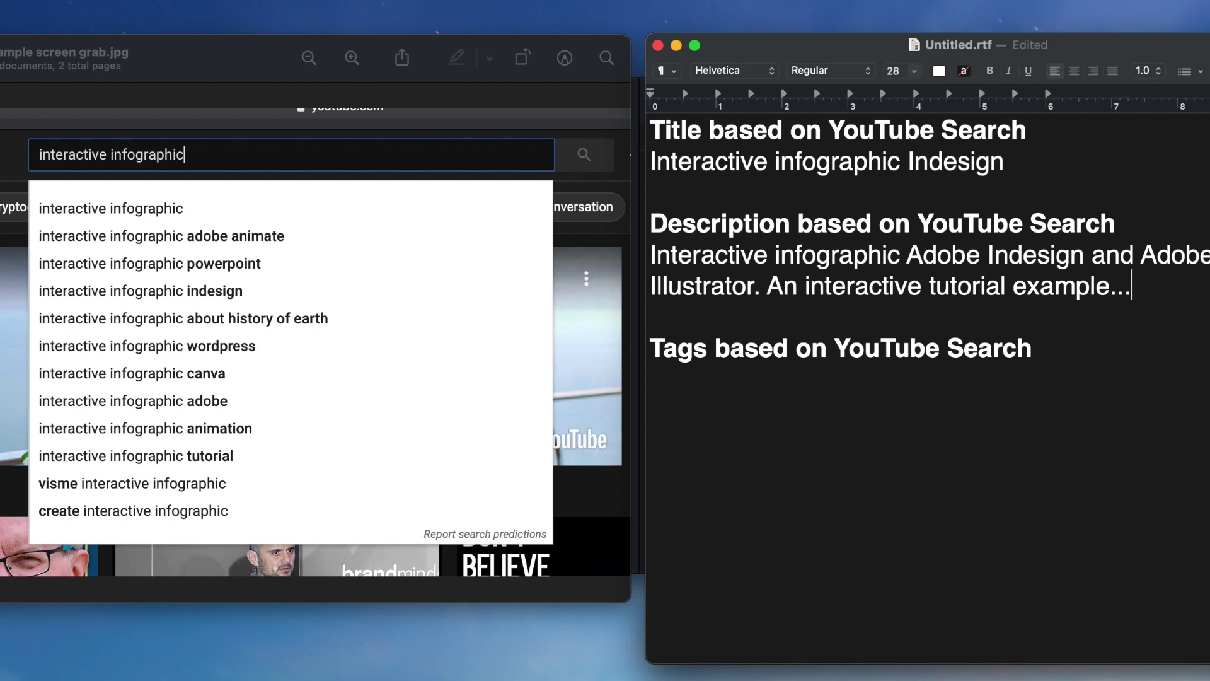
Start the list beneath the Tags heading with "interactive infographic, interactive infographic adobe animate,".
left_click(683, 379)
type("interactive in")
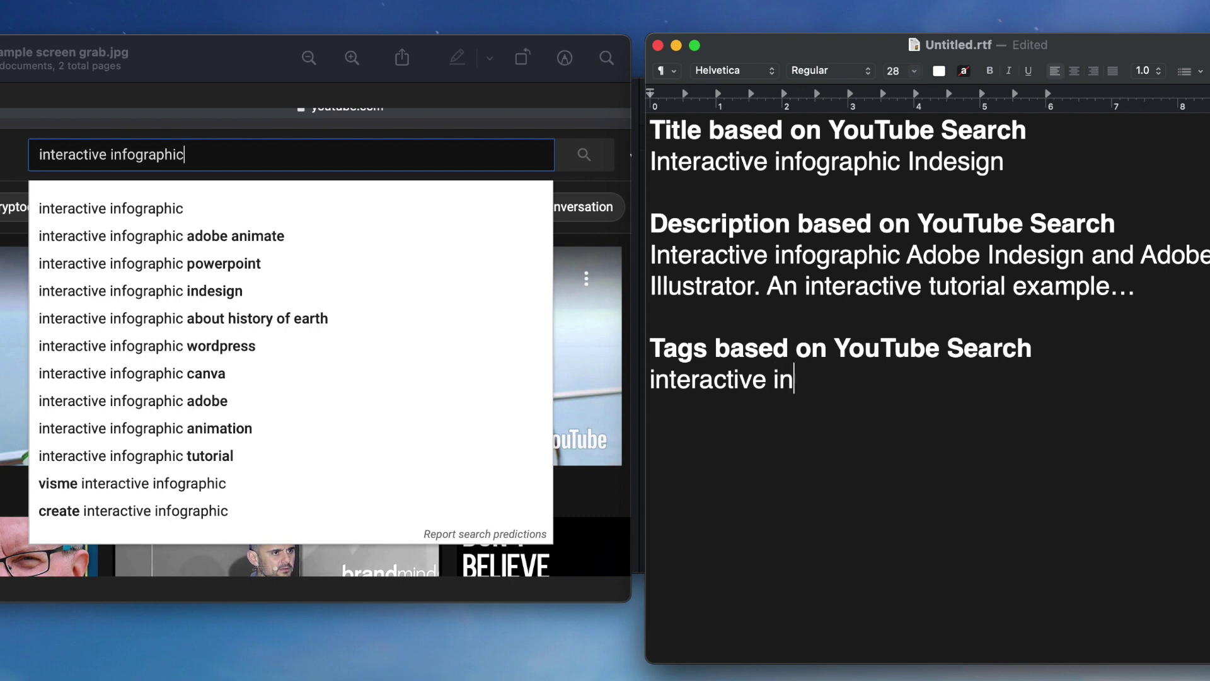
type("fographic")
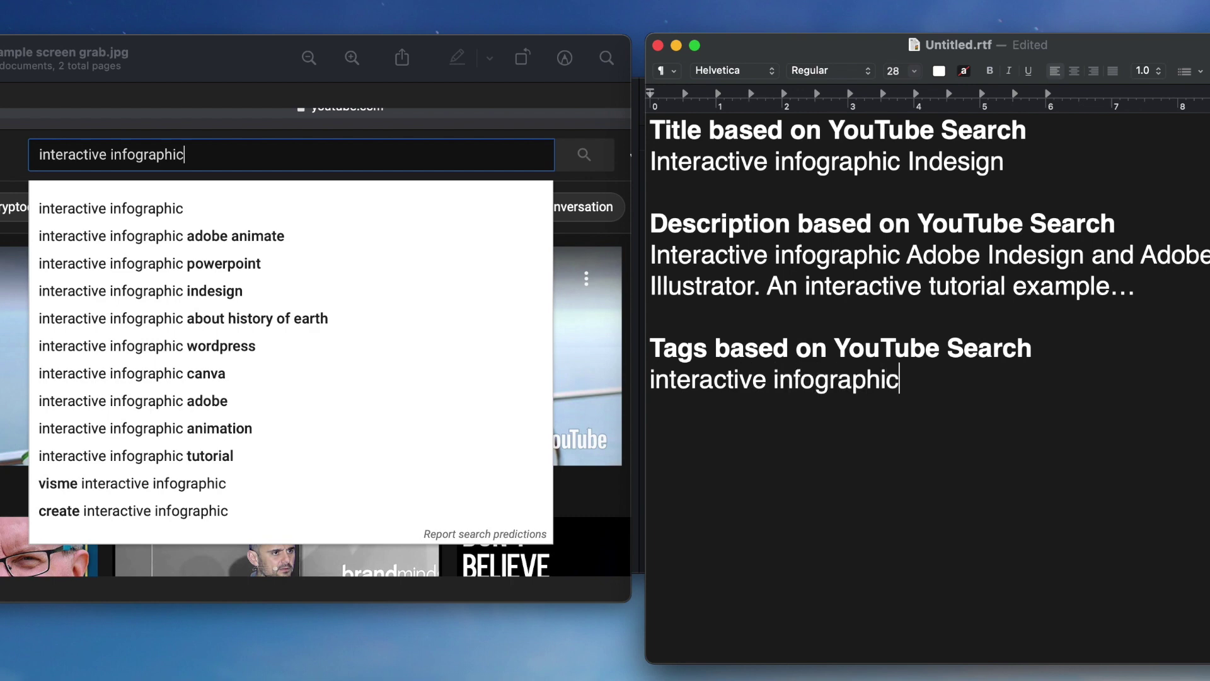
type(", inter")
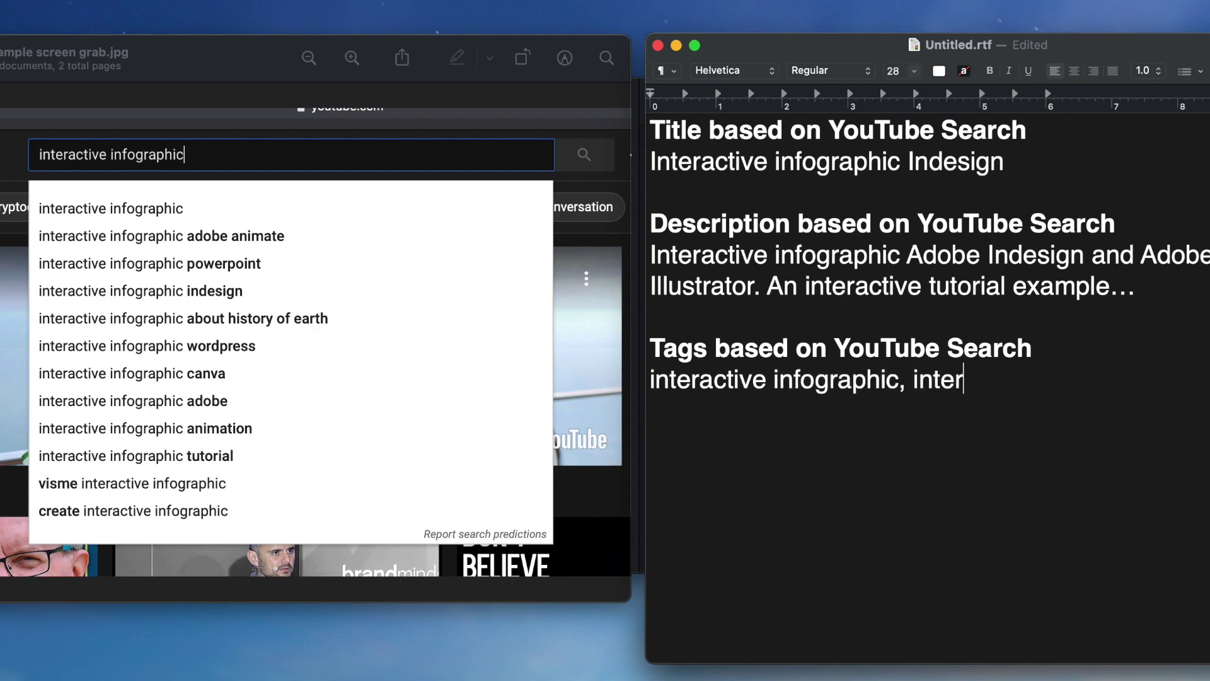
type("active in")
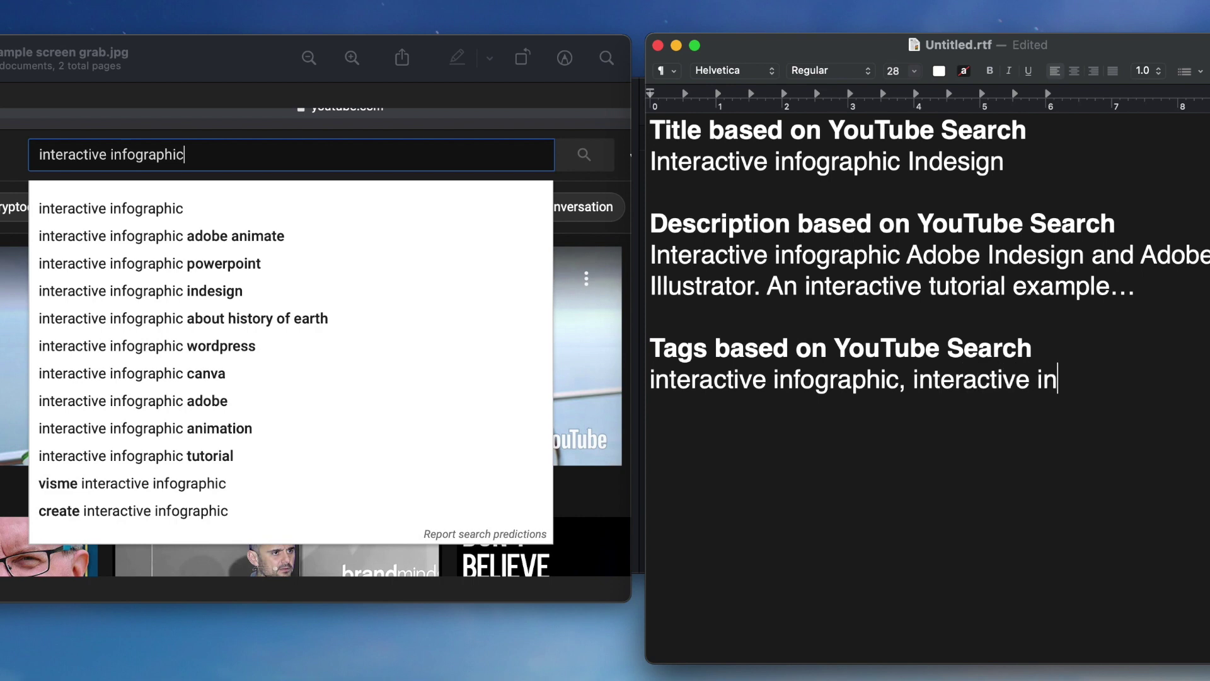
type("fographic")
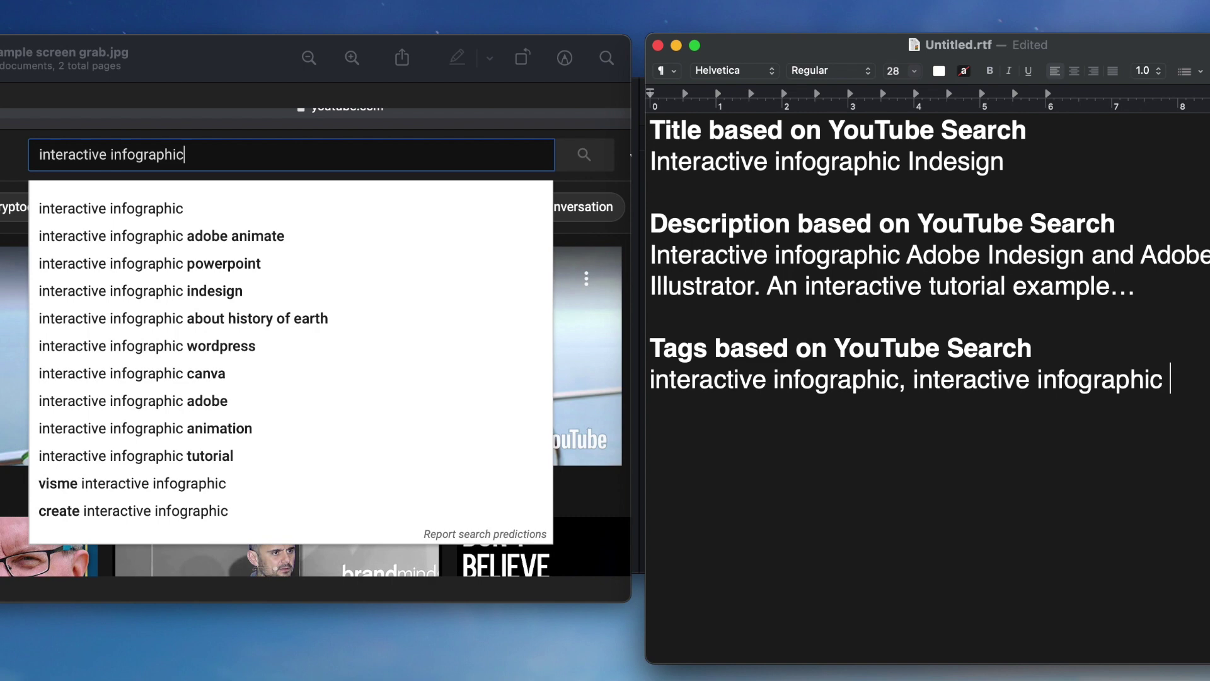
type(" adobe animate, ")
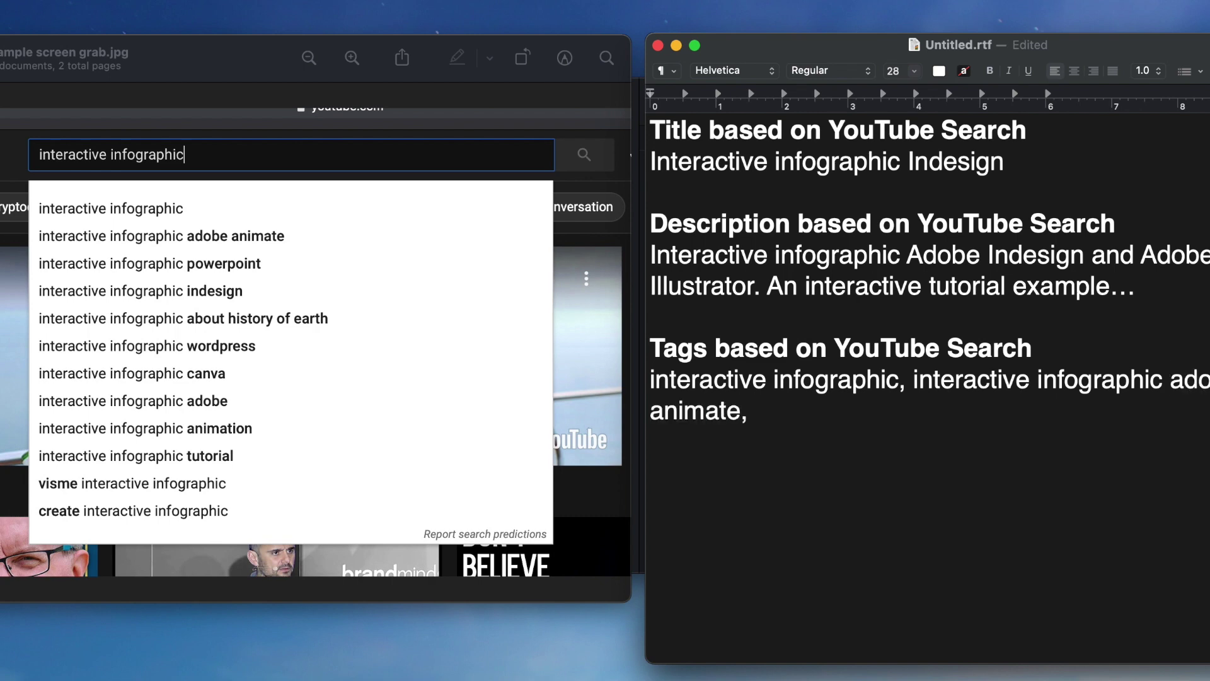
Add the tag "interactive infographic indesign," to the list, correcting the misspelled "interactive".
type("interactoive")
key("BackSpace")
key("BackSpace")
key("BackSpace")
key("BackSpace")
key("BackSpace")
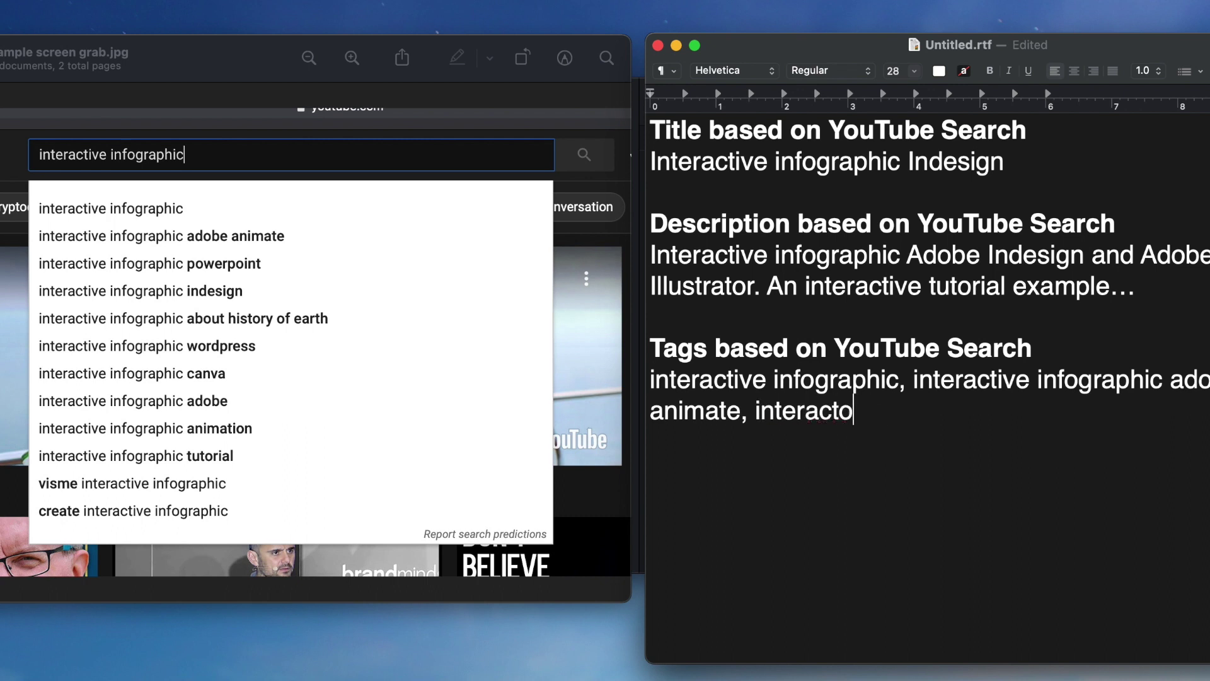
type("ive infographic")
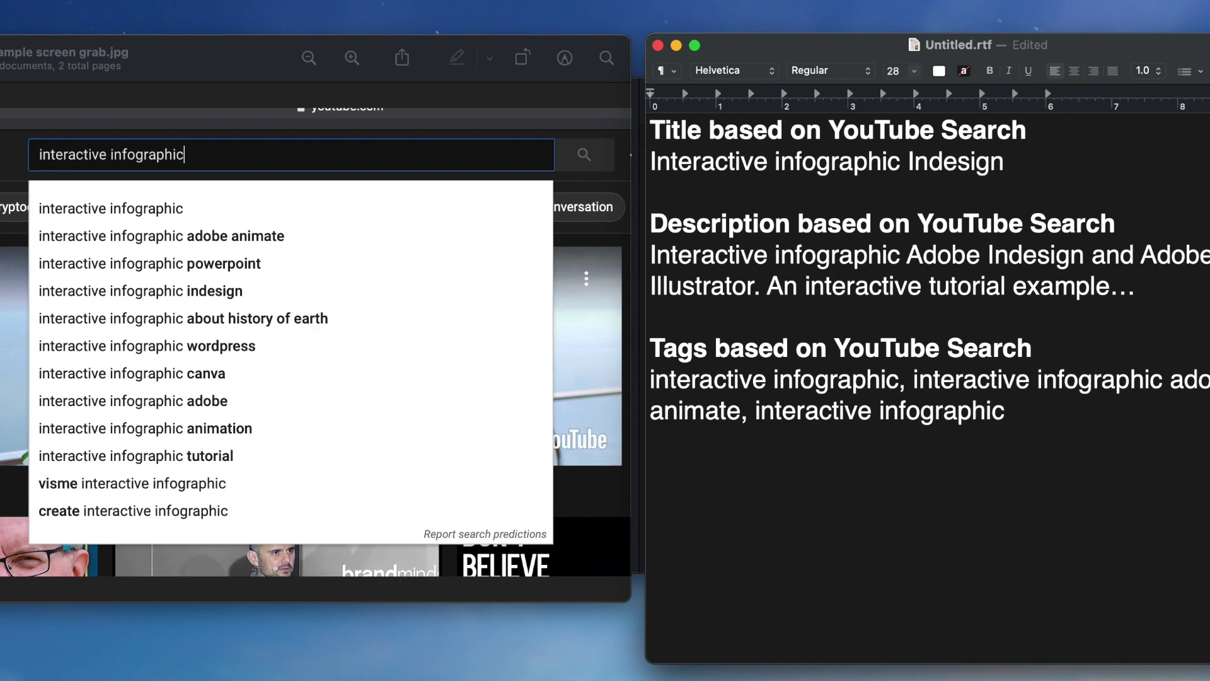
type(" indesign, ")
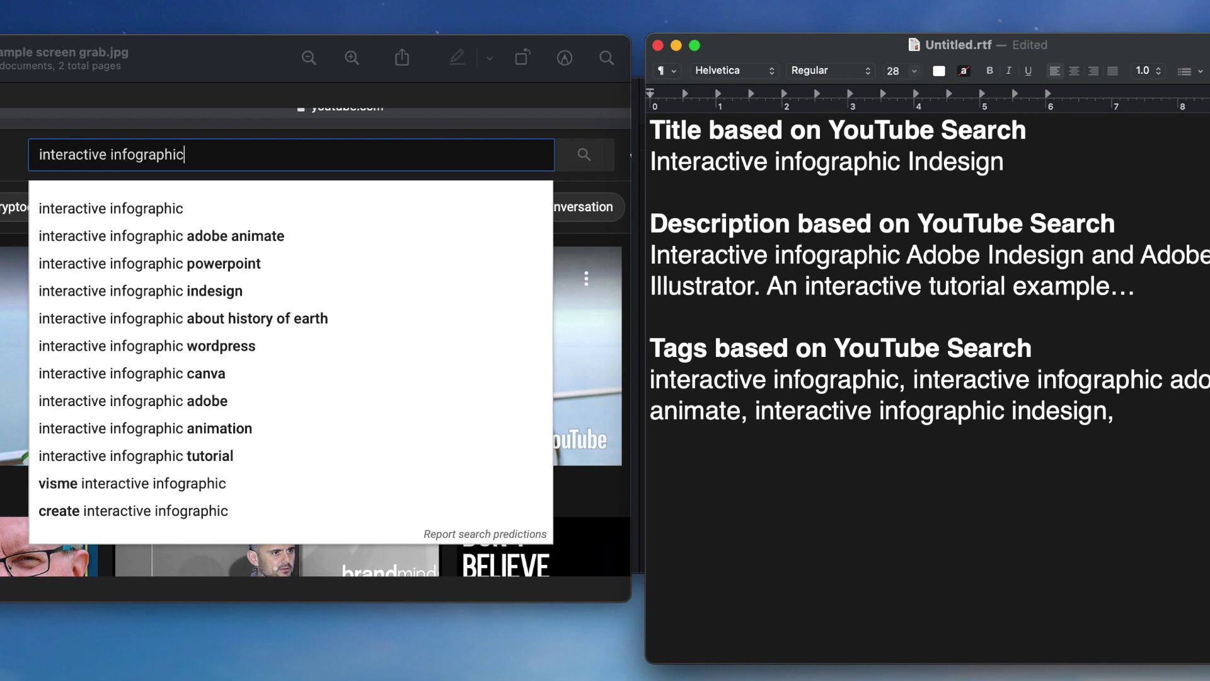
Append the tag "interactive infographic adobe" to the tags list.
type("interacti ")
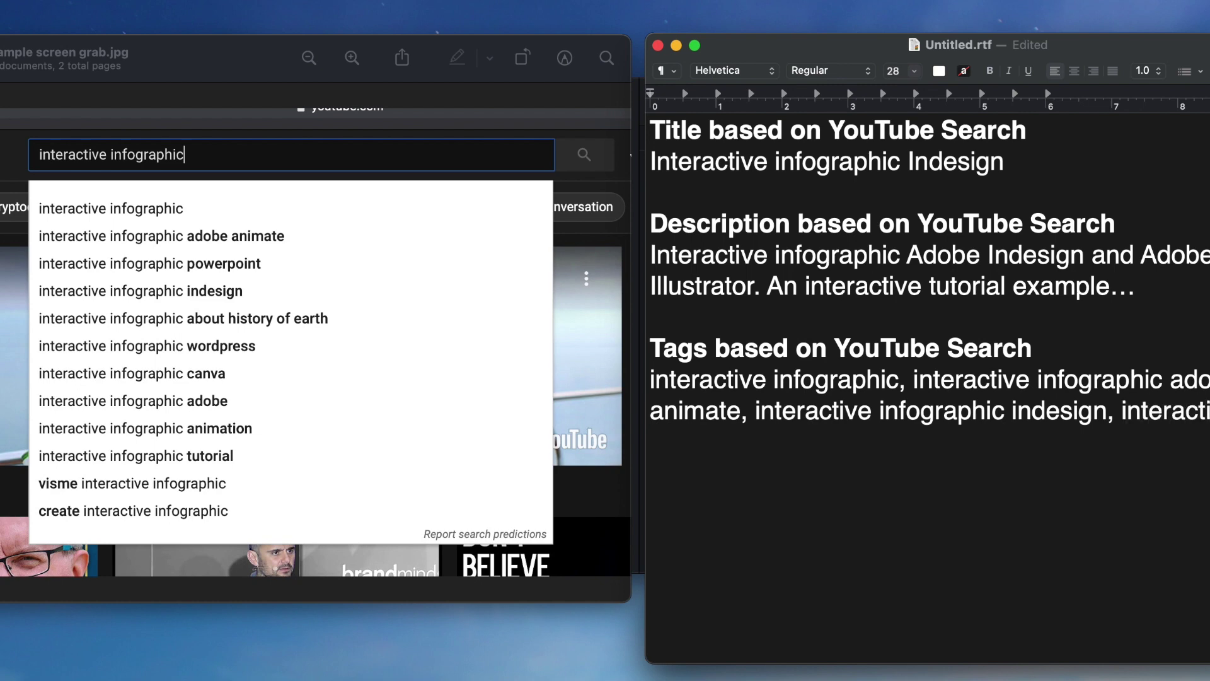
type("infographi")
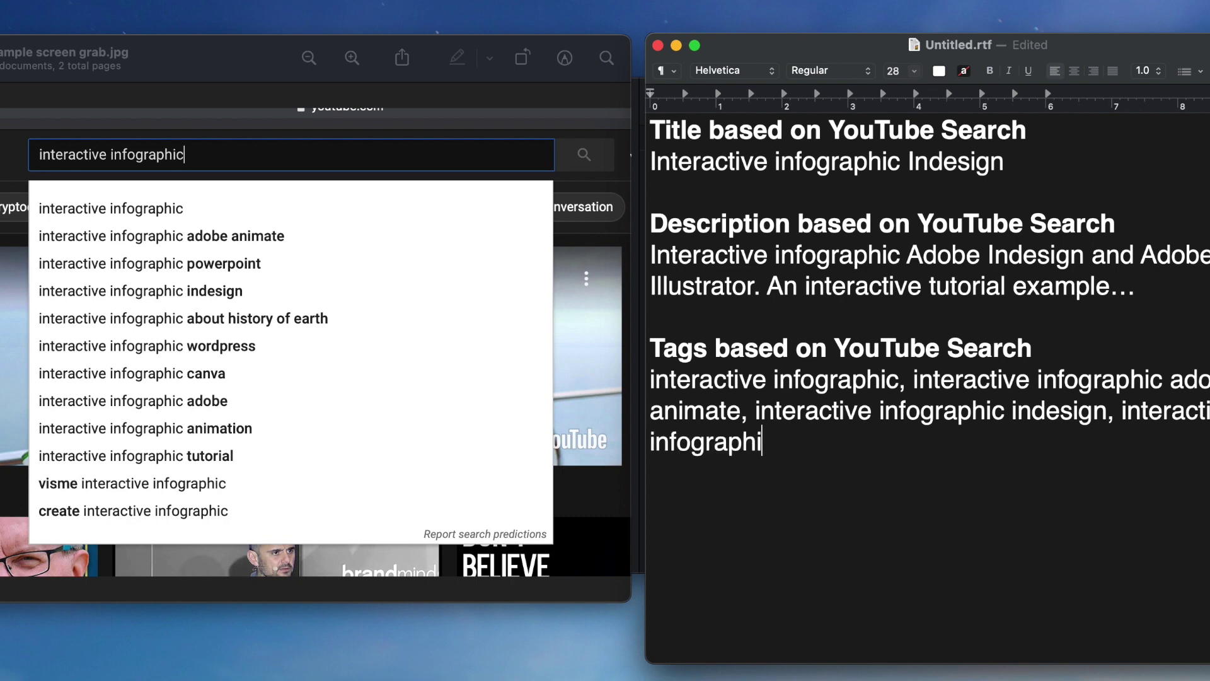
type("c adobe")
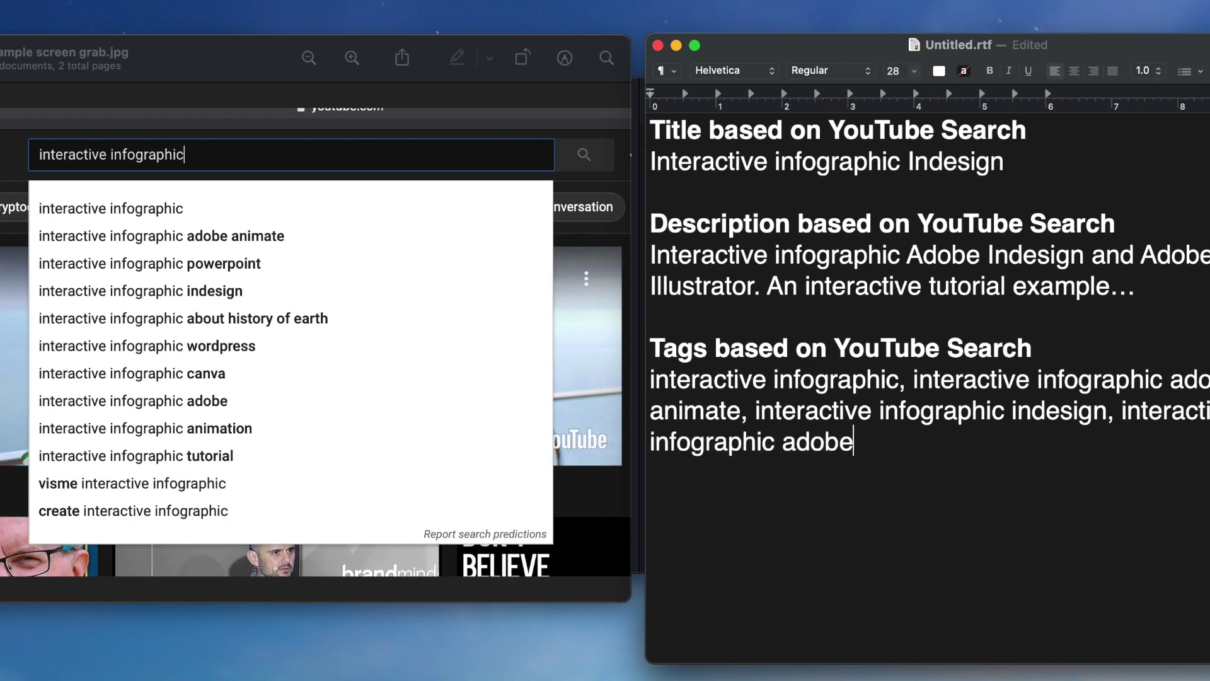
Append a comma and the tag "how to create an interactive infographic" to the tags list.
type(", how to create a")
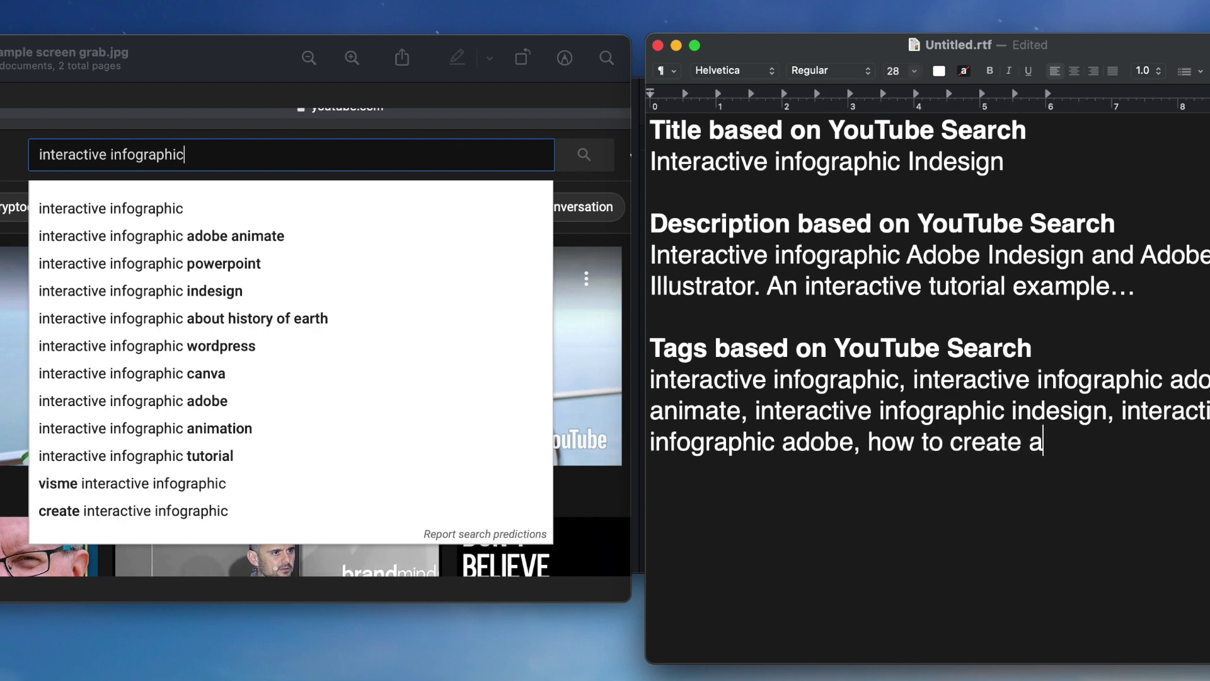
type("n interactive in")
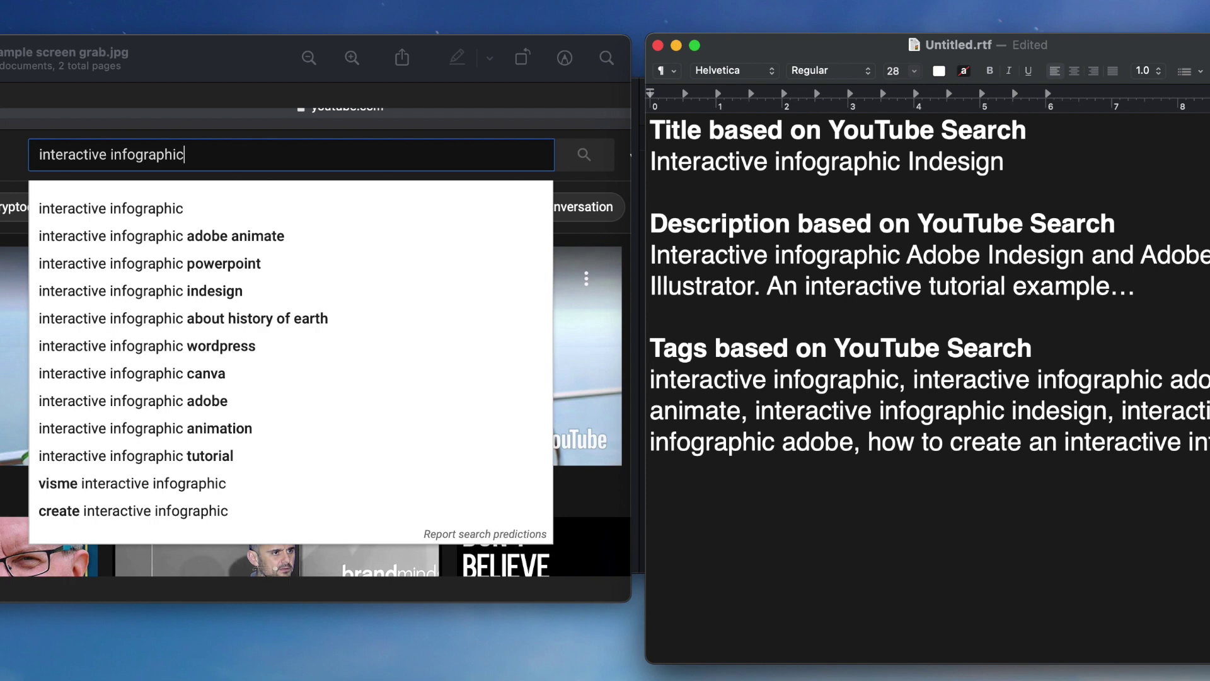
type("fographic")
Bring up the screenshot of "interactive indesign" search suggestions and append the tag "interactive indesign tutorial," to the tags list.
key("super+shift+4")
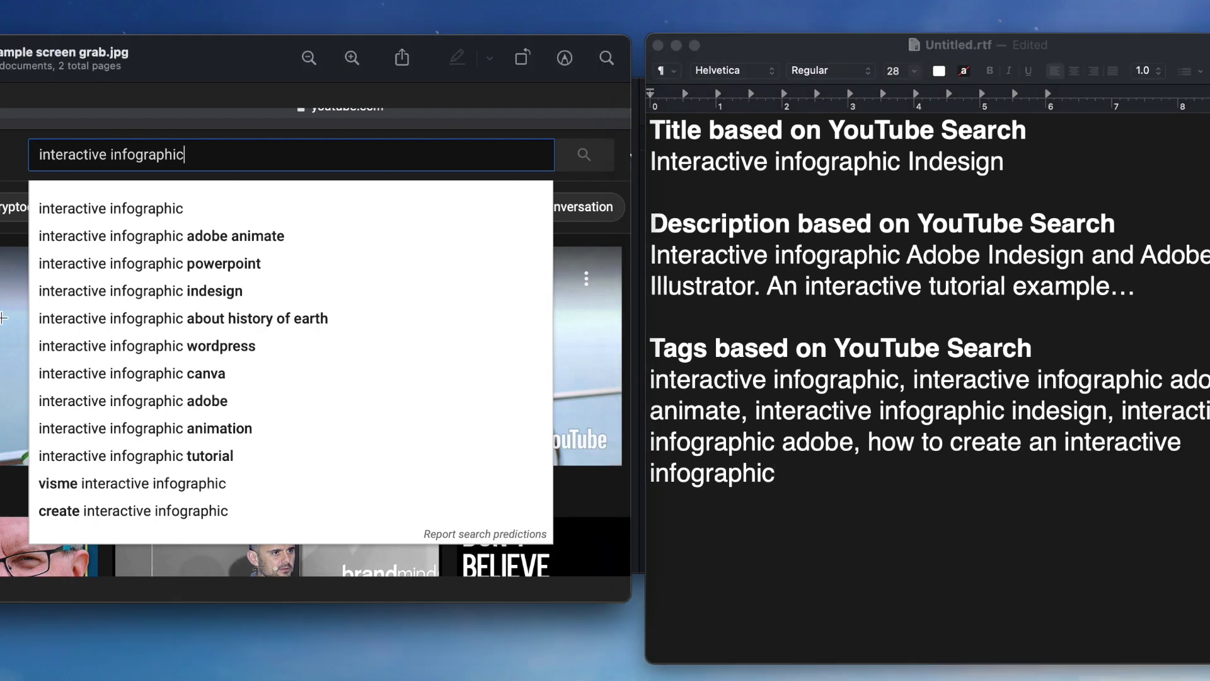
key("Down")
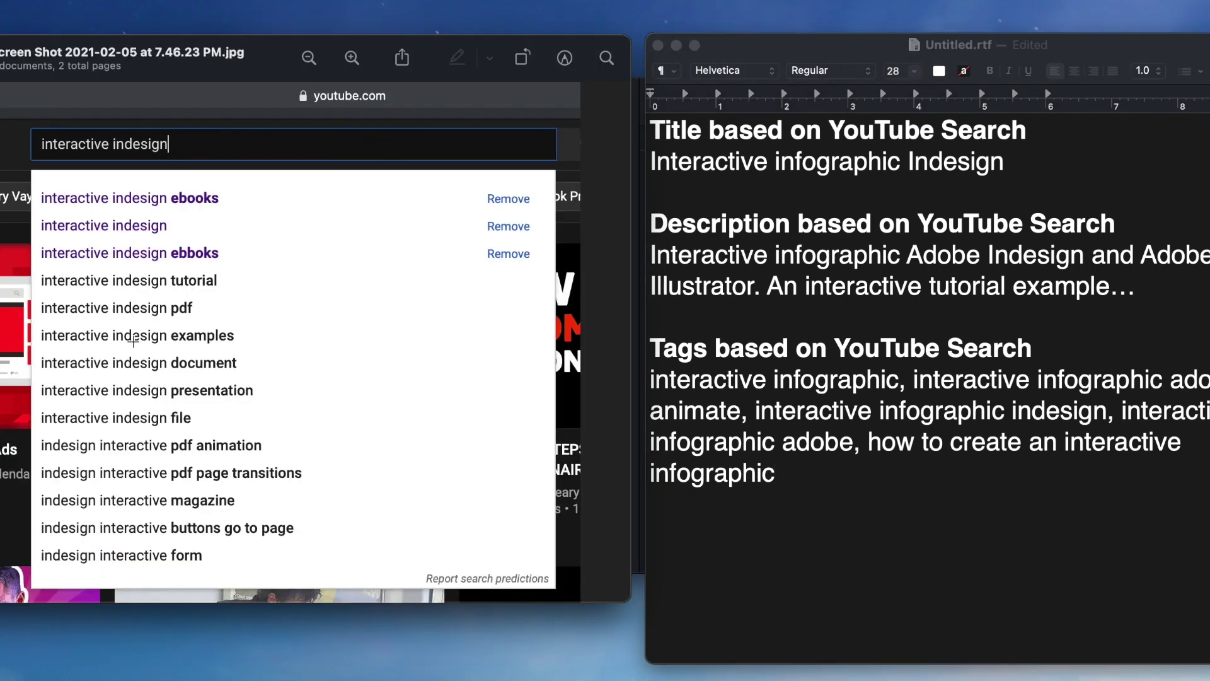
left_click(839, 474)
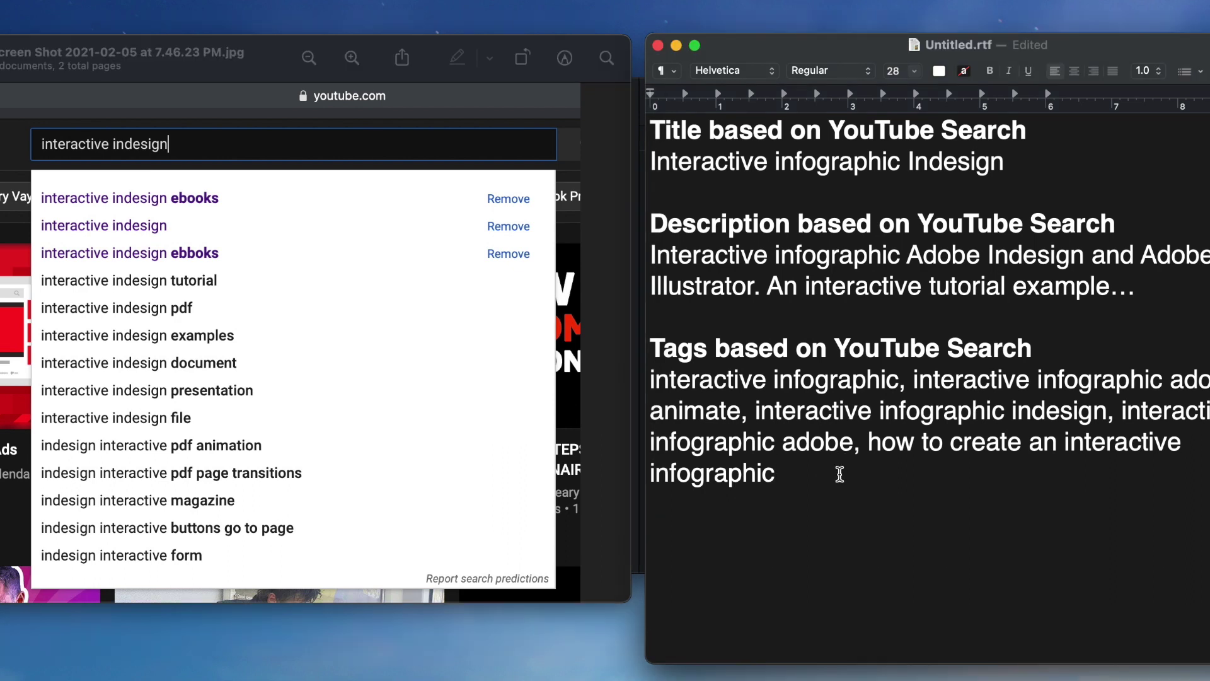
type(", interactoive")
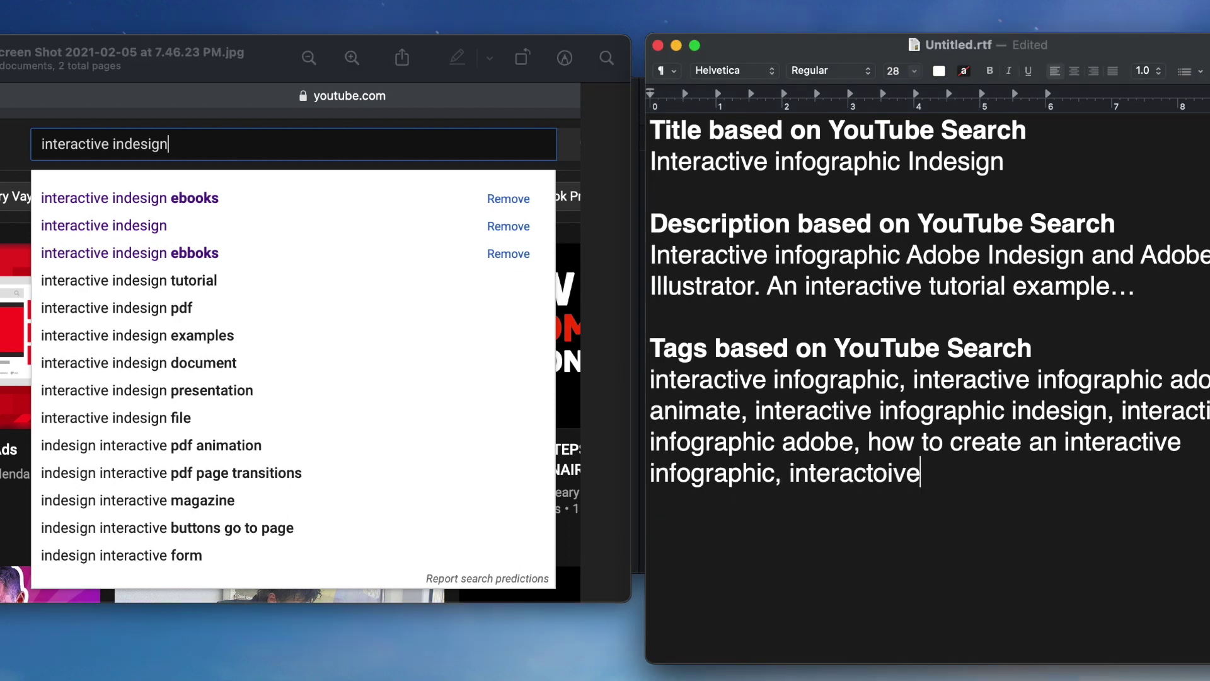
key("BackSpace")
key("BackSpace")
key("BackSpace")
key("BackSpace")
type("ive indesign tu")
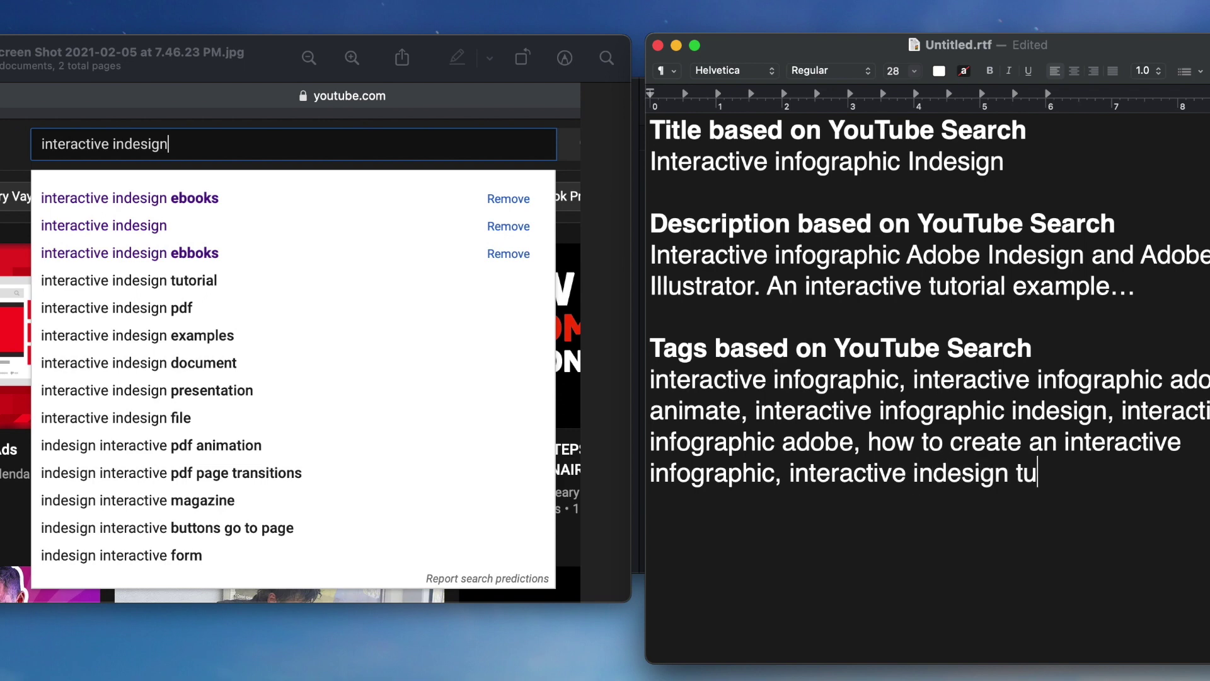
type("torial, ")
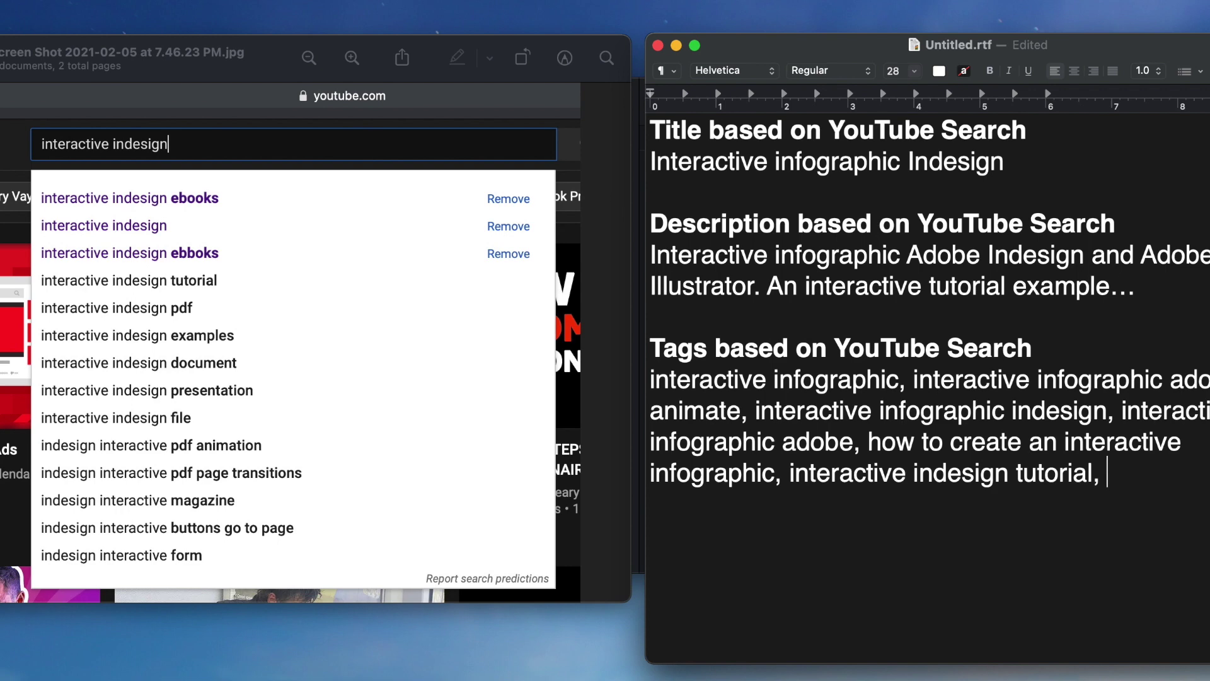
Add the tags "interactive indesign pdf" and "interactive indesign document" to the tags list, separated by commas.
type("interactiv ")
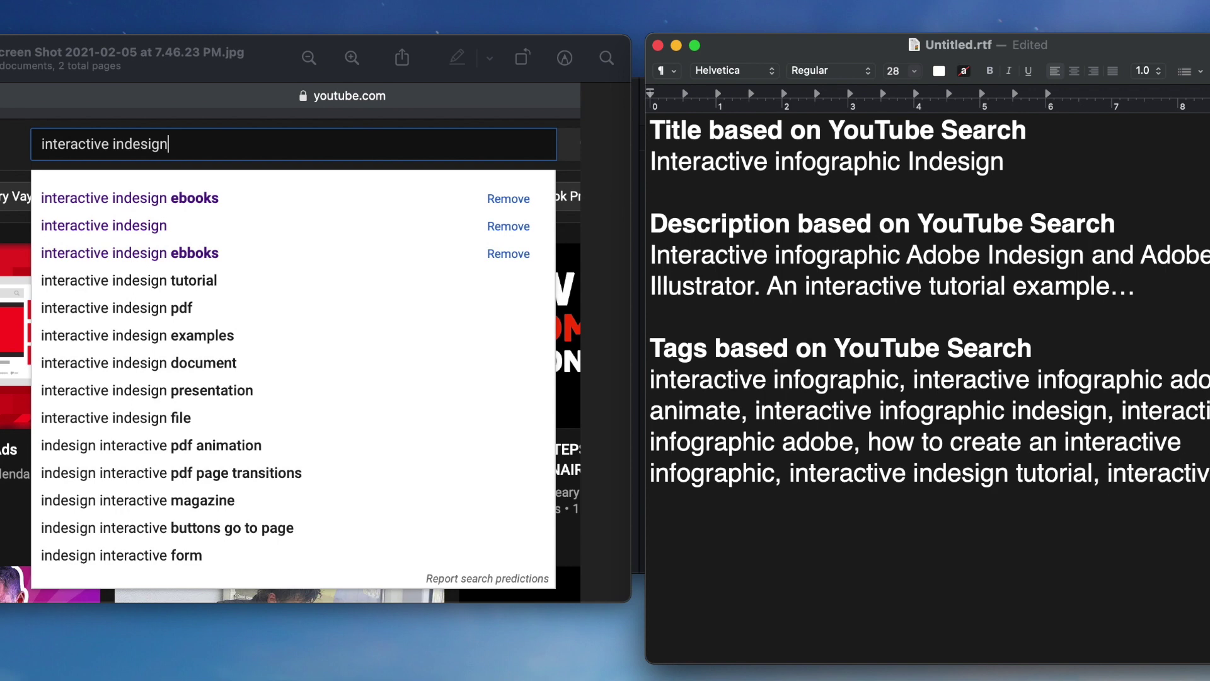
type("indesign pdf")
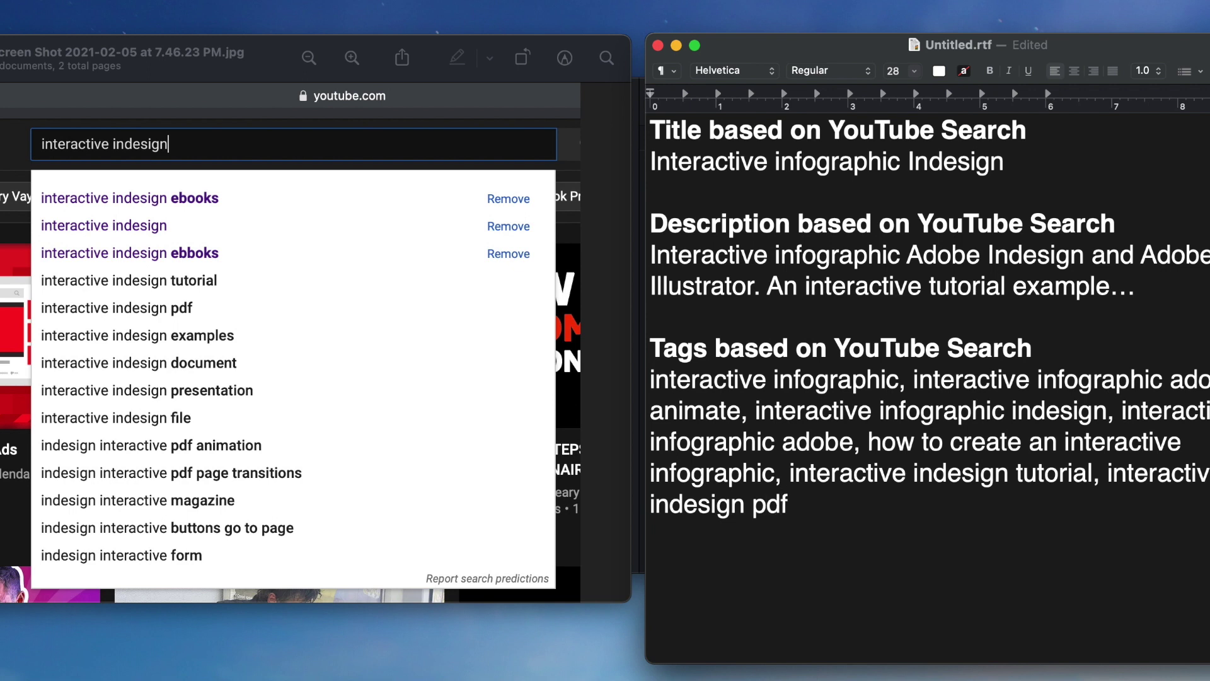
type(", interactive ")
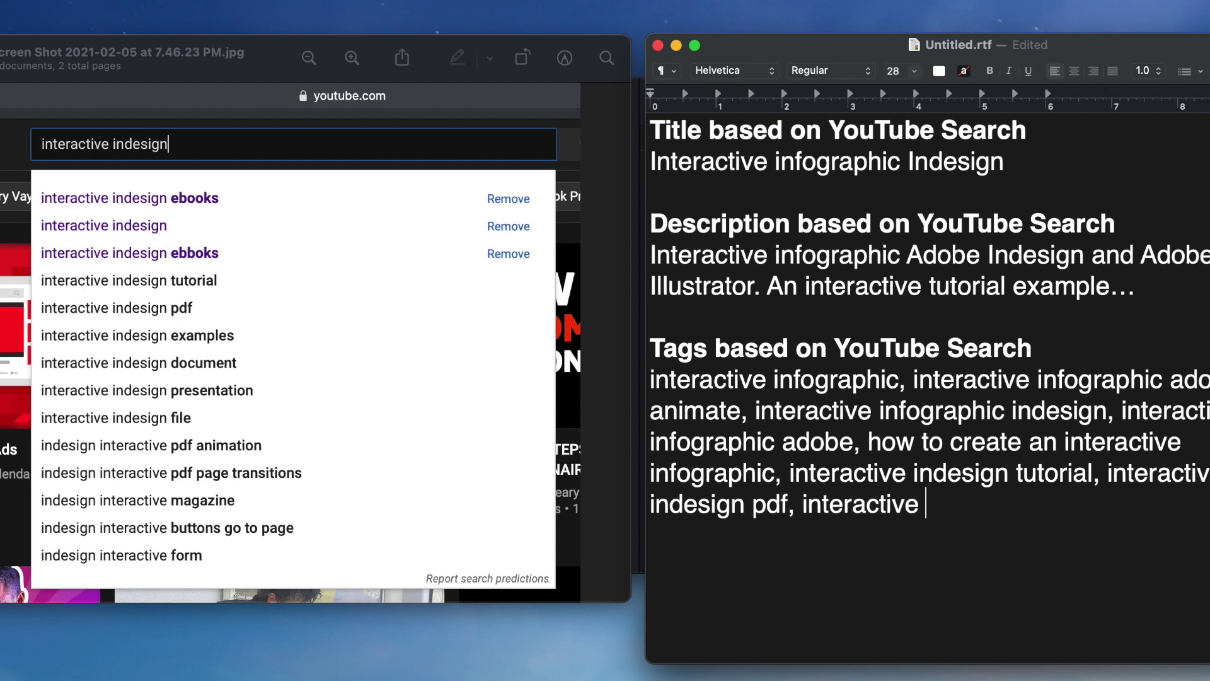
type("indesign")
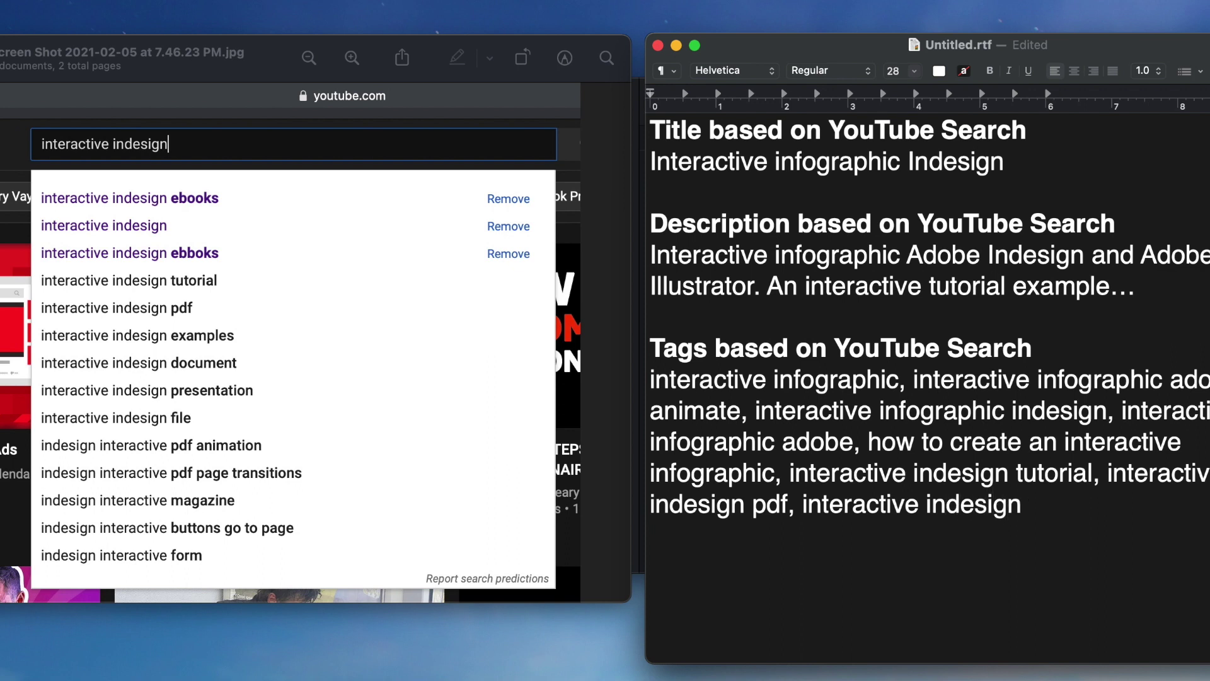
type(" document, in")
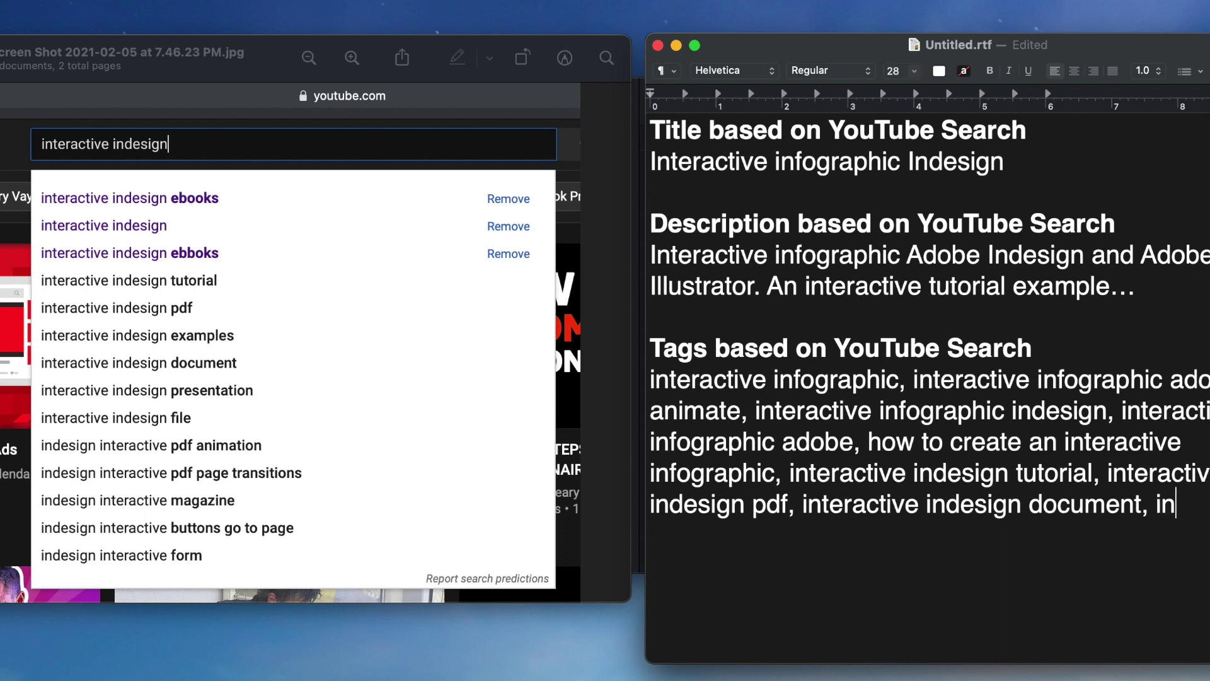
Continue the tags list with "interactive indesign ebooks" and "interactive indesign", separated by a comma.
type("tera indesign ")
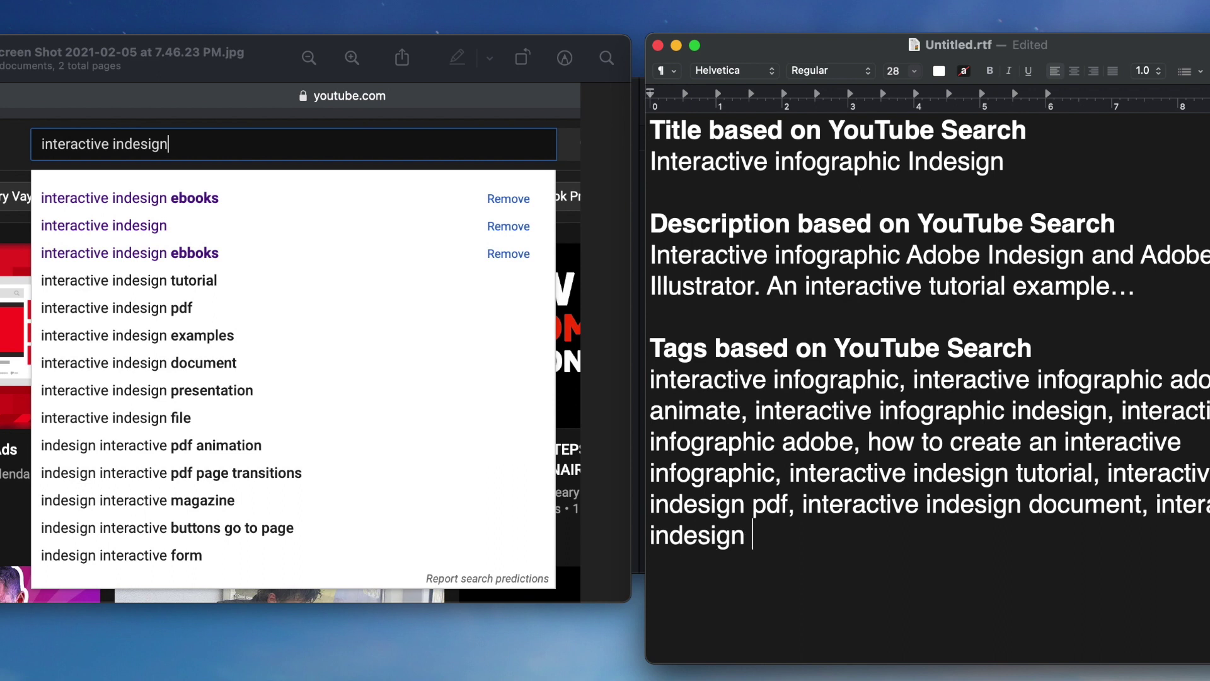
type("ebooks")
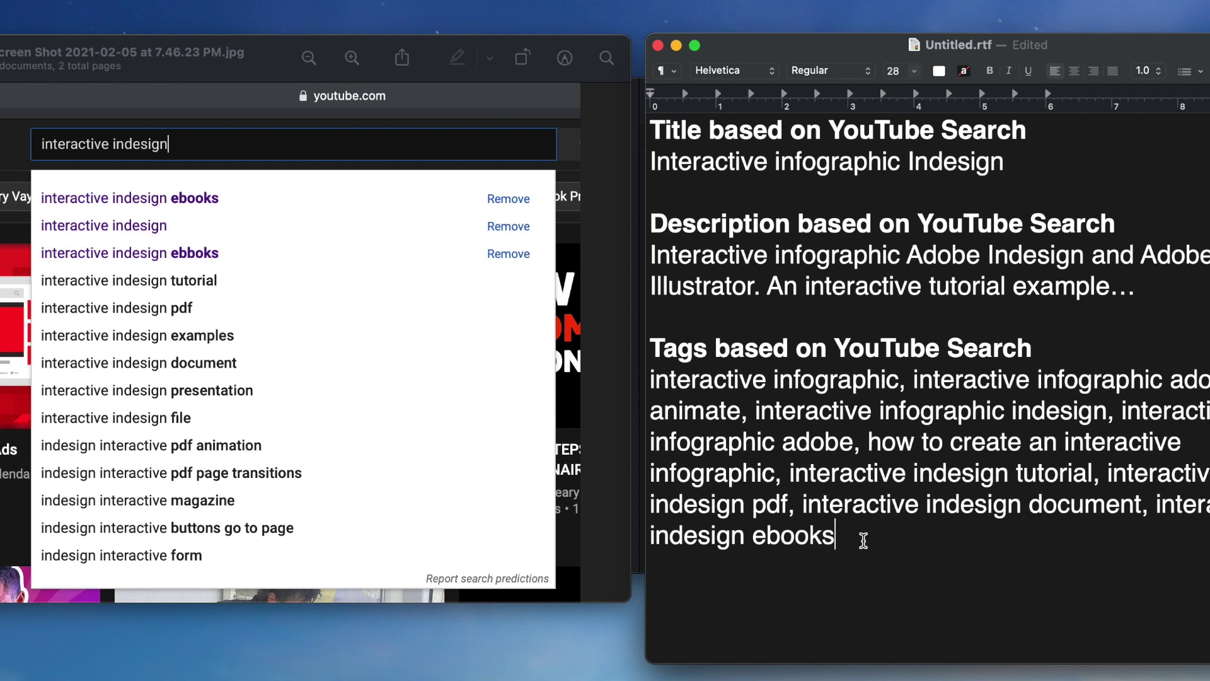
type(", interacti")
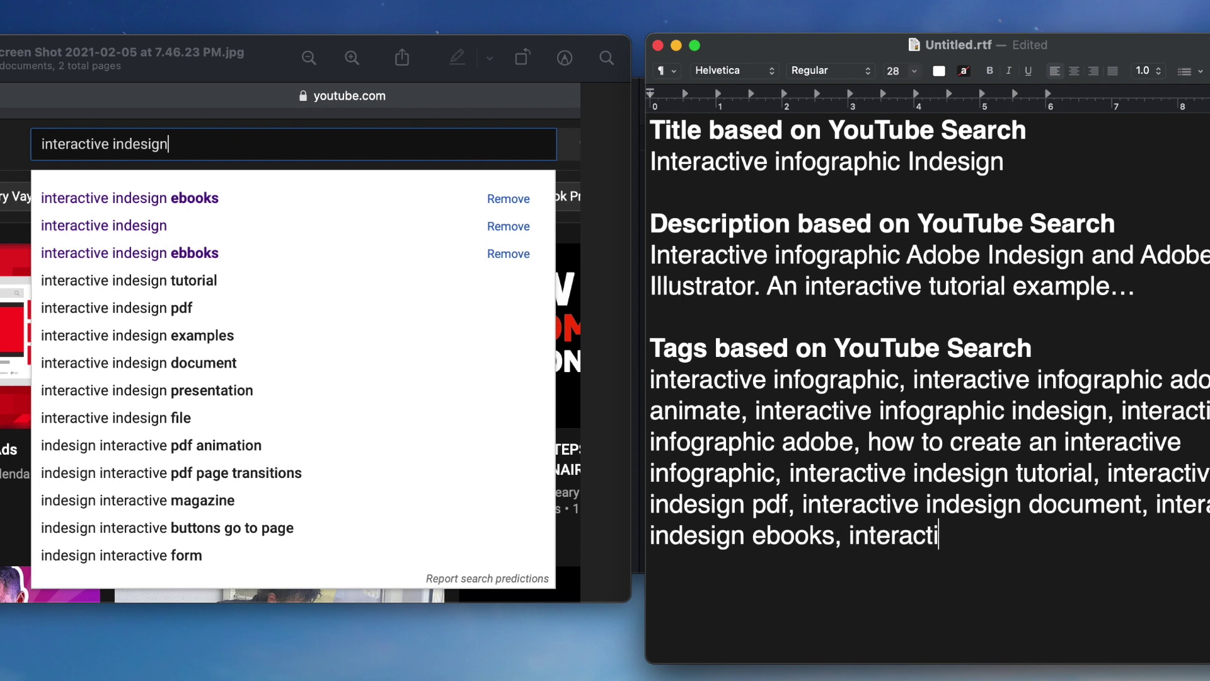
type("ve indesign")
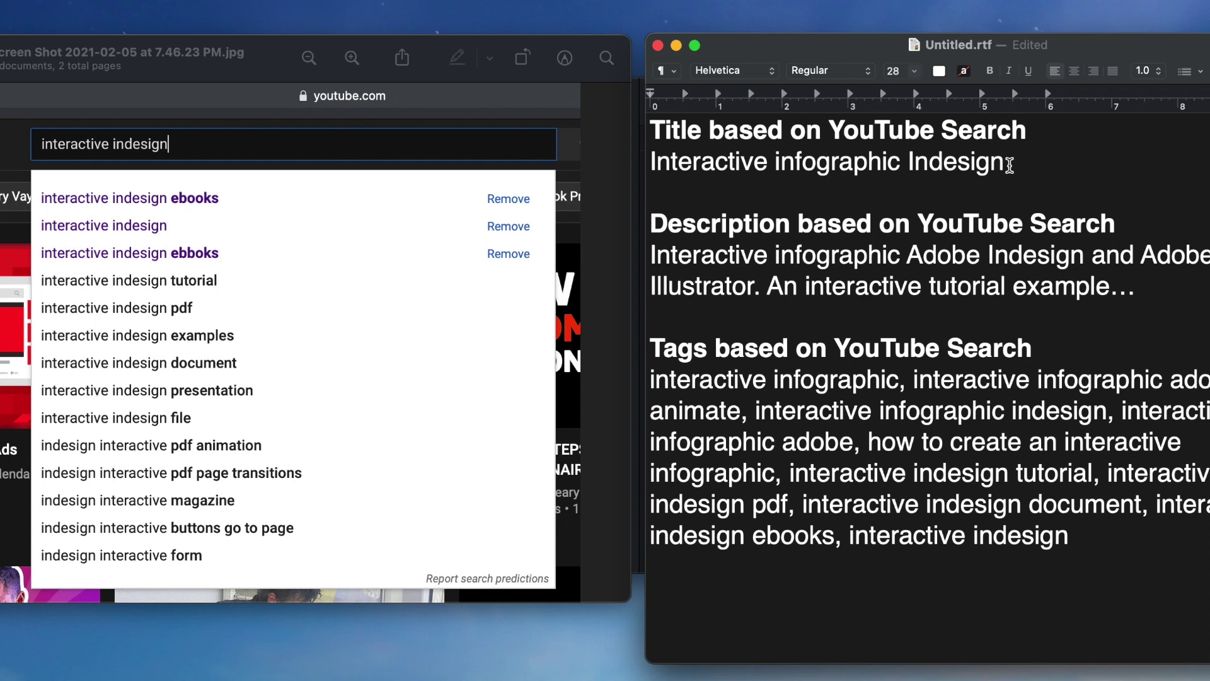
Expand the video title to read "Interactive infographic using Indesign and Adobe Illustrator".
left_click(905, 163)
type("using")
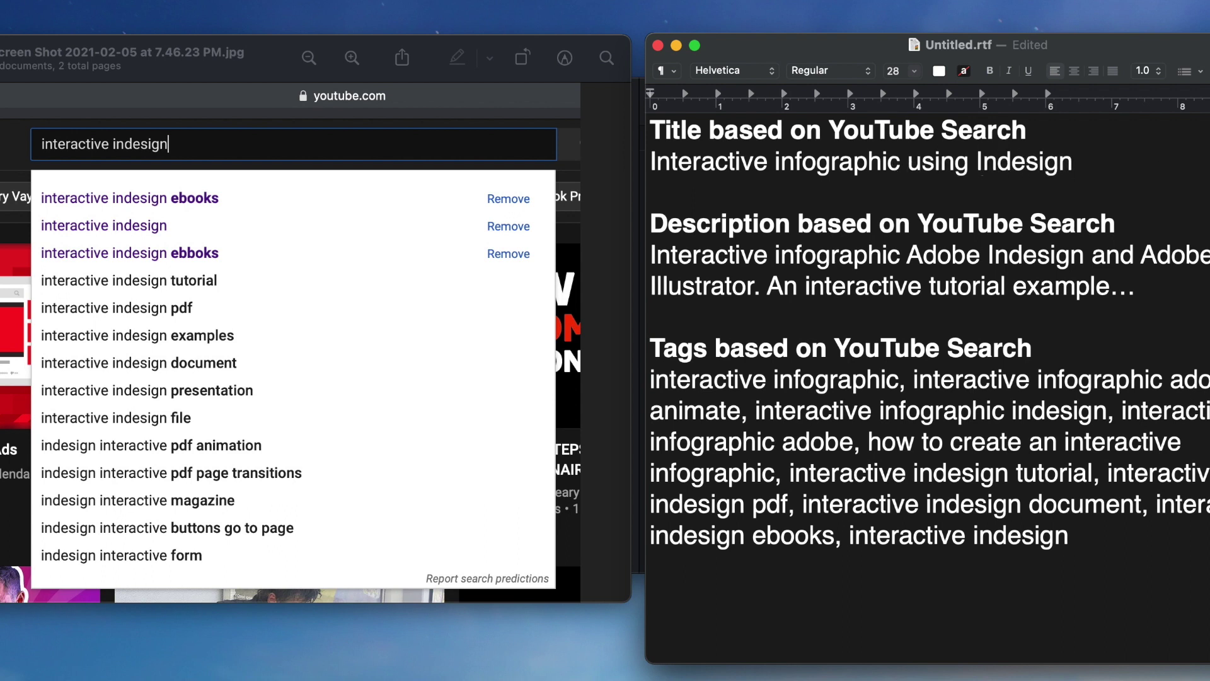
left_click(1073, 163)
type("and Adobe ")
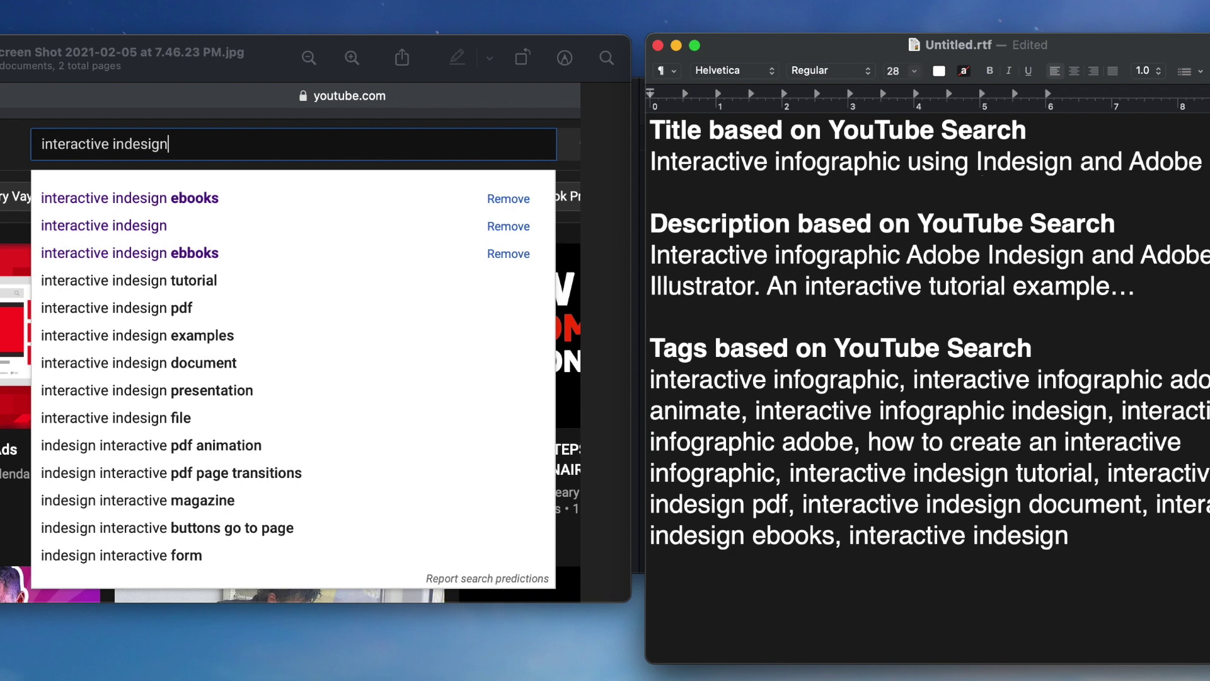
type("Illustrator")
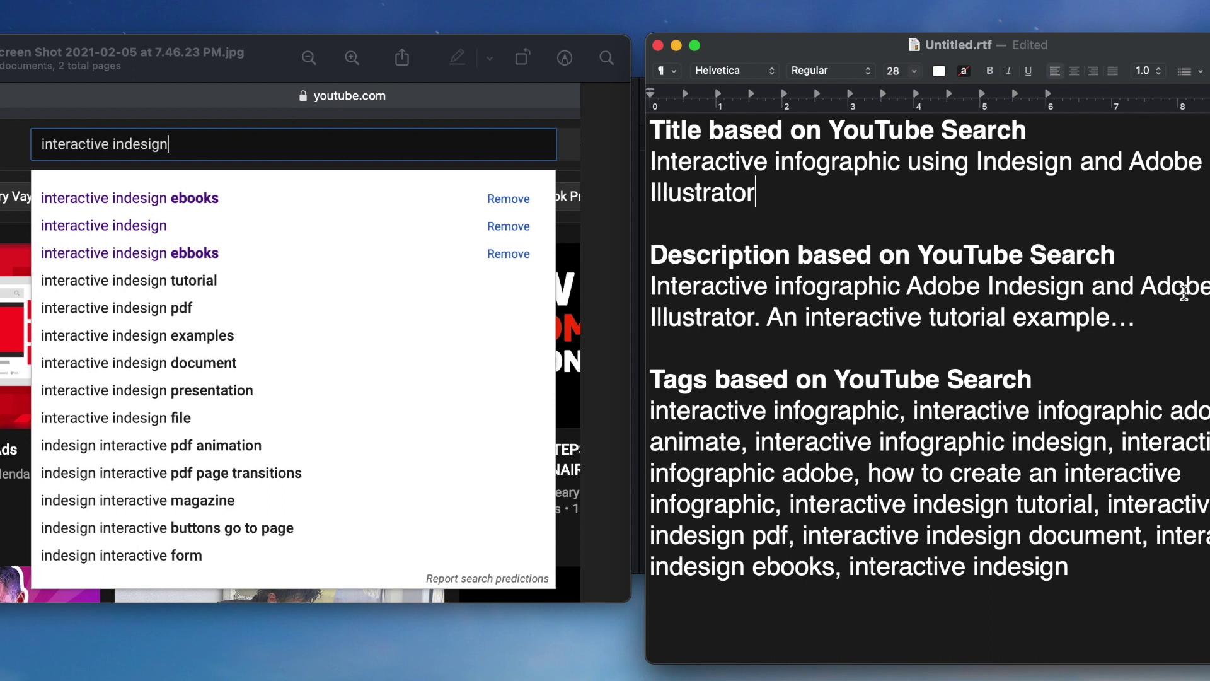
Insert the word "using" before "Adobe Indesign" in the first sentence of the description.
left_click(907, 287)
type("using")
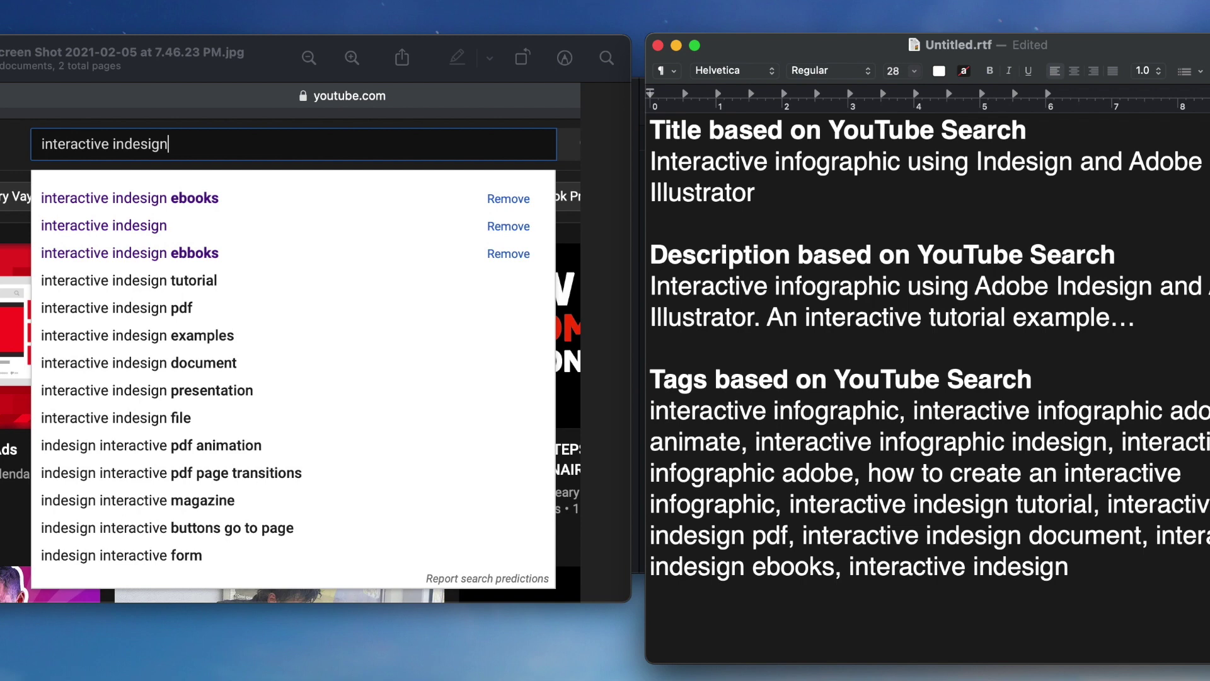